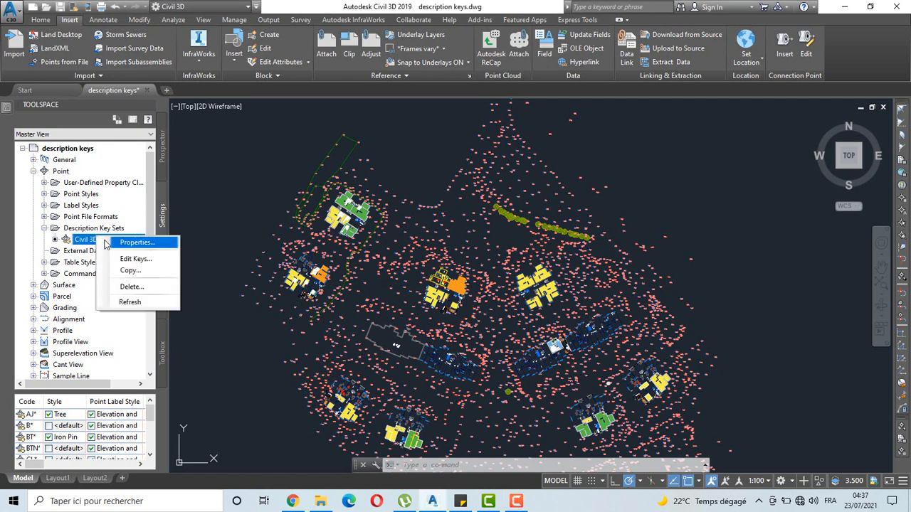
# Review the keys in the Civil 3D description key set and the point groups existing in the drawing.
pyautogui.click(135, 259)
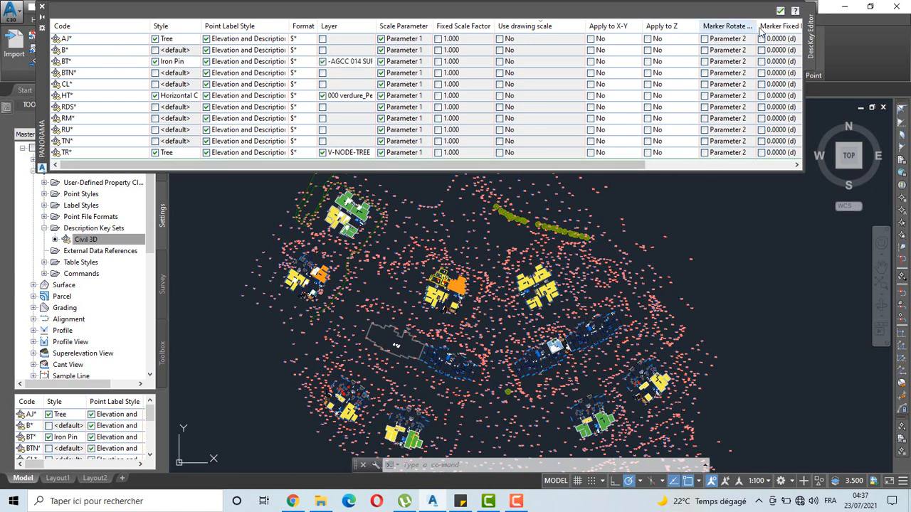
pyautogui.click(780, 11)
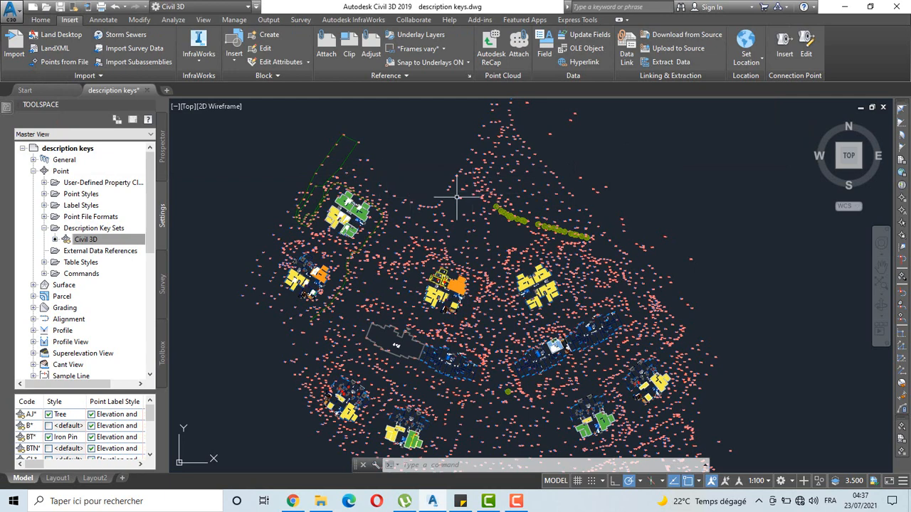
pyautogui.click(162, 128)
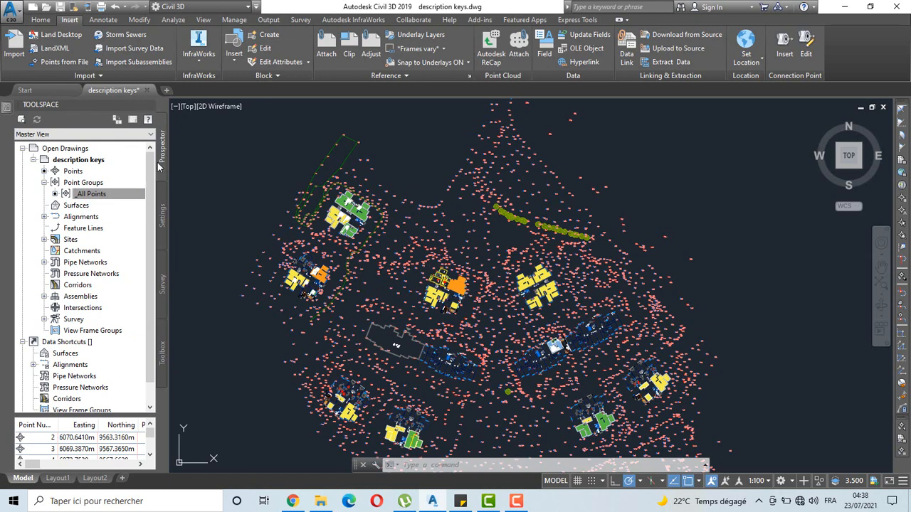
pyautogui.click(78, 194)
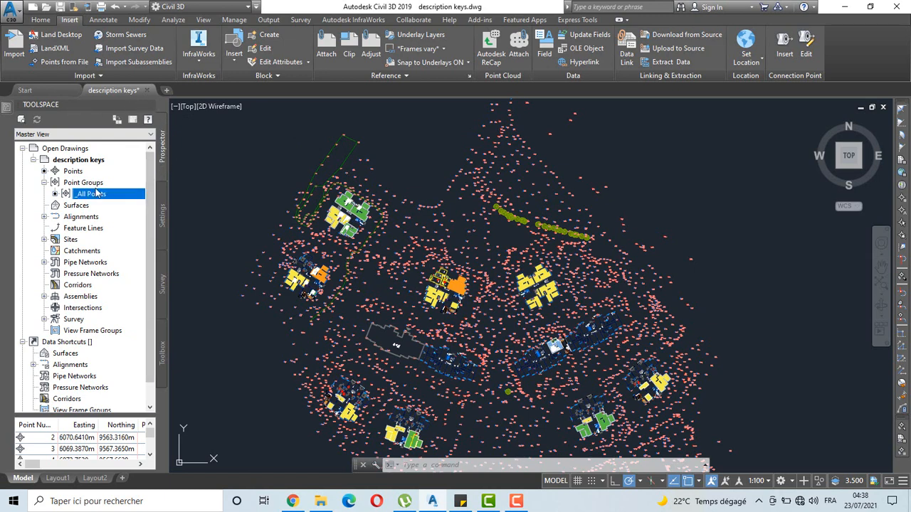
pyautogui.click(50, 183)
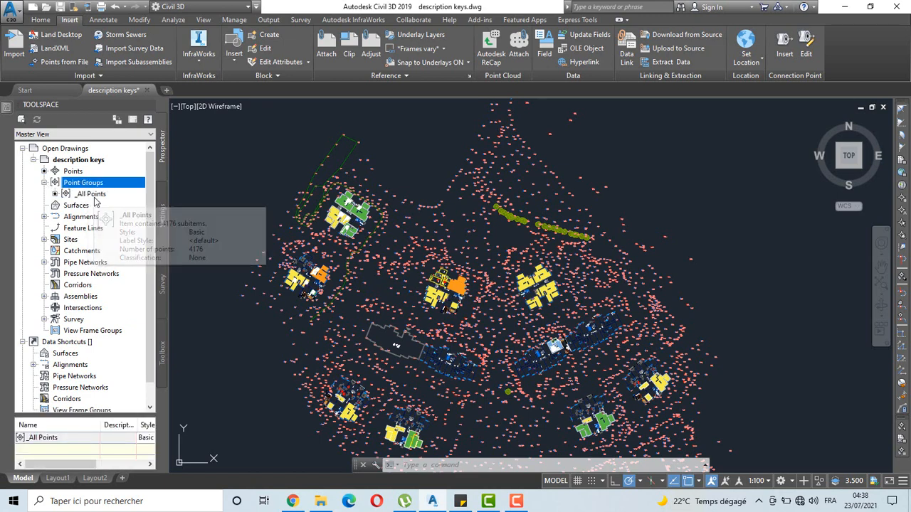
pyautogui.moveTo(97, 202)
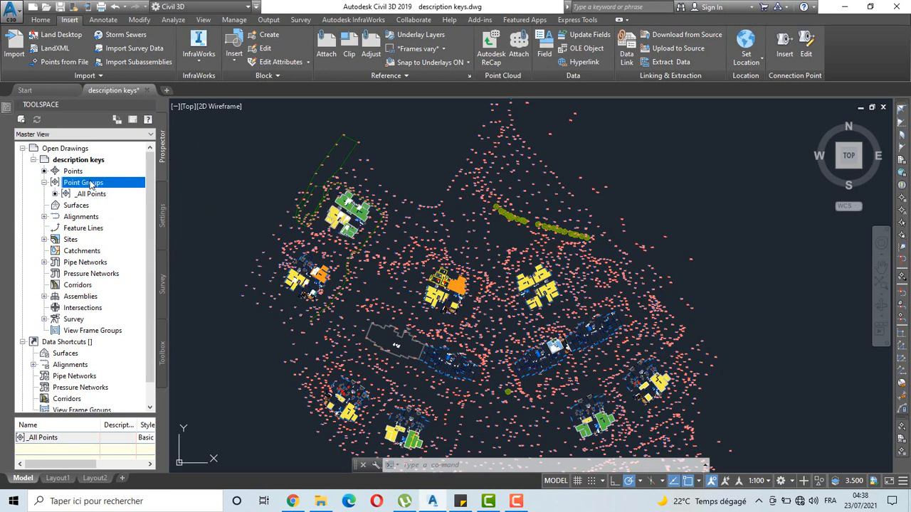
# Create a new point group that includes the points matching the raw description code AJ*.
pyautogui.moveTo(90, 185)
pyautogui.rightClick(89, 187)
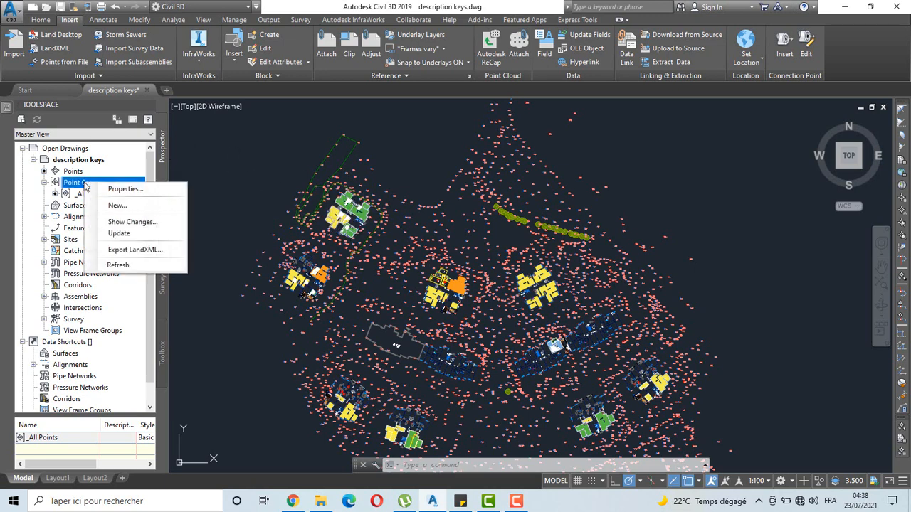
pyautogui.click(116, 205)
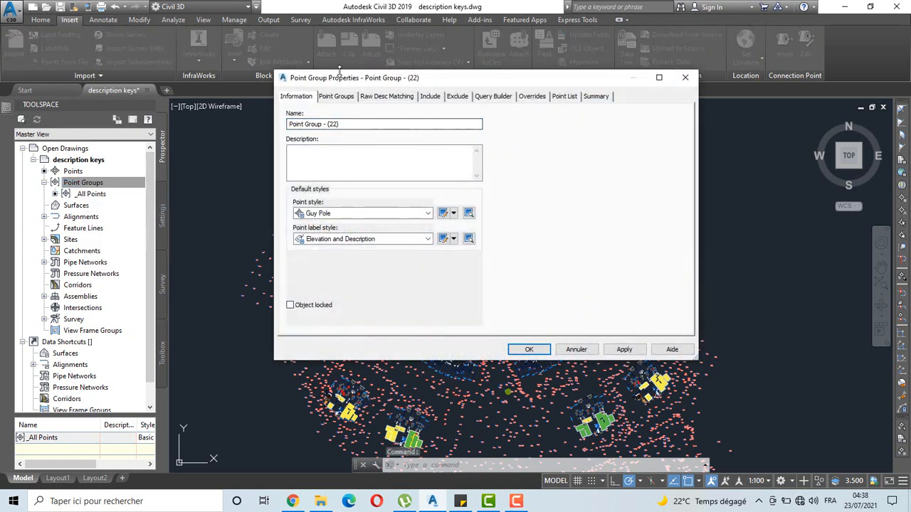
pyautogui.moveTo(340, 78); pyautogui.dragTo(377, 91)
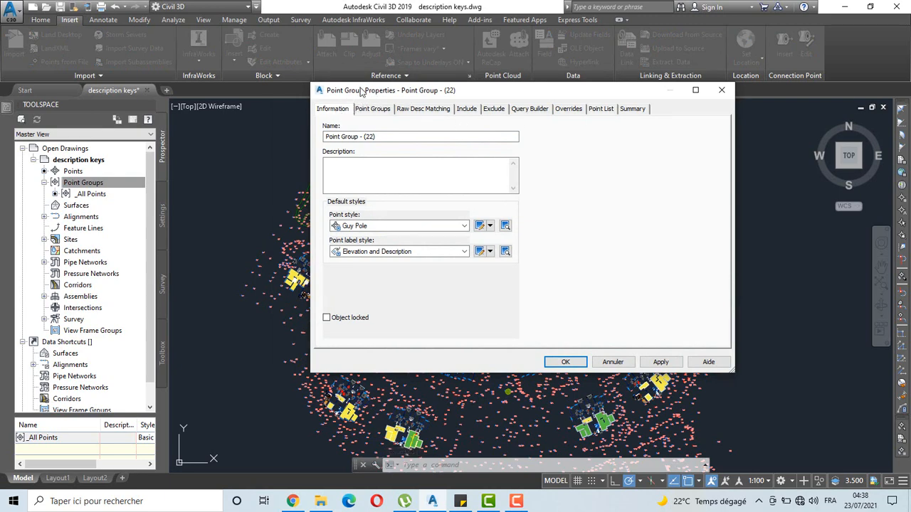
pyautogui.moveTo(356, 89); pyautogui.dragTo(348, 68)
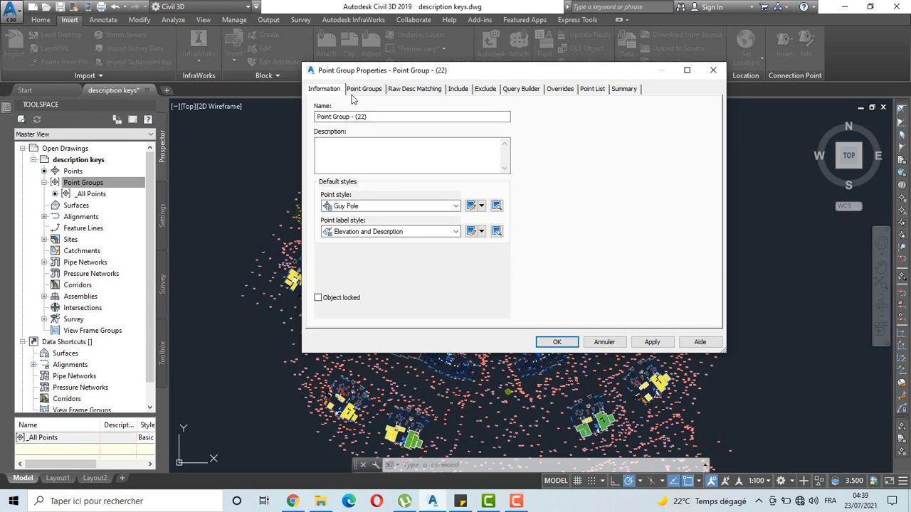
pyautogui.click(375, 116)
pyautogui.moveTo(372, 117); pyautogui.dragTo(304, 118)
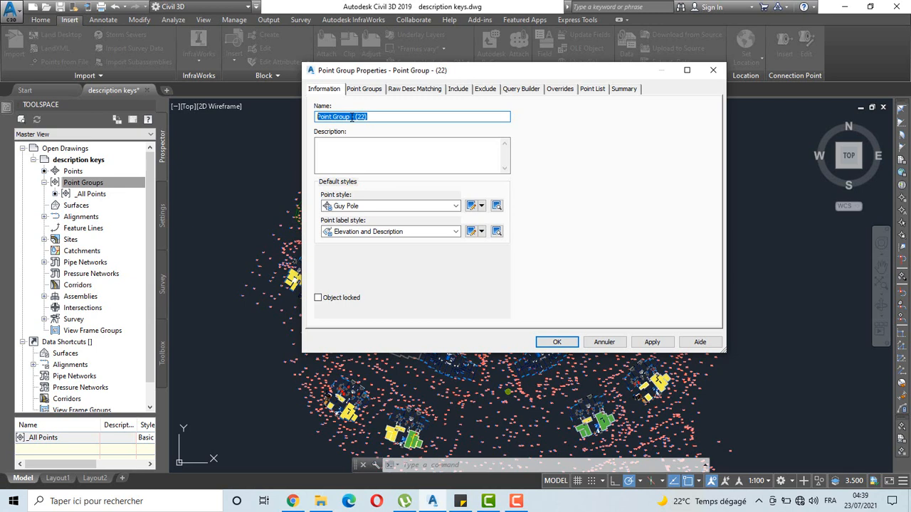
pyautogui.click(410, 90)
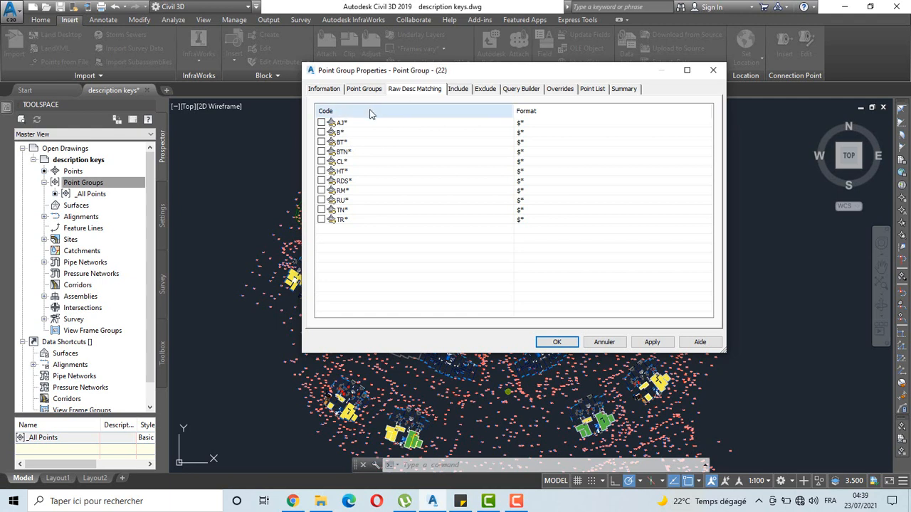
pyautogui.click(321, 123)
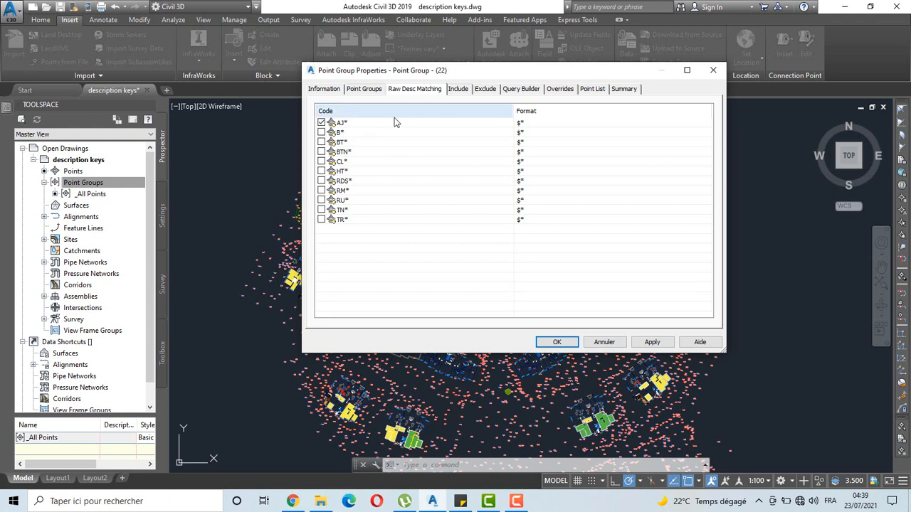
# Name the new point group AJ, set its point style to Basic, and apply the properties.
pyautogui.click(333, 90)
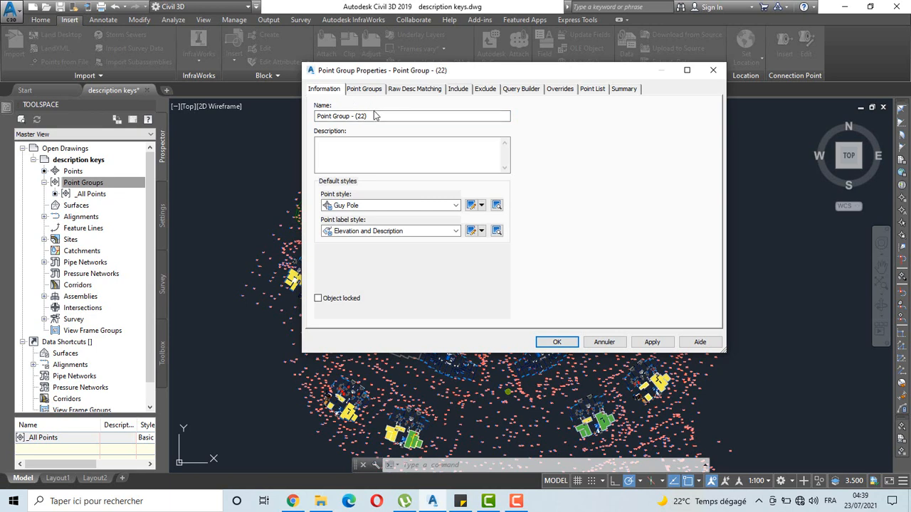
pyautogui.moveTo(382, 118); pyautogui.dragTo(263, 116)
pyautogui.write('AJ')
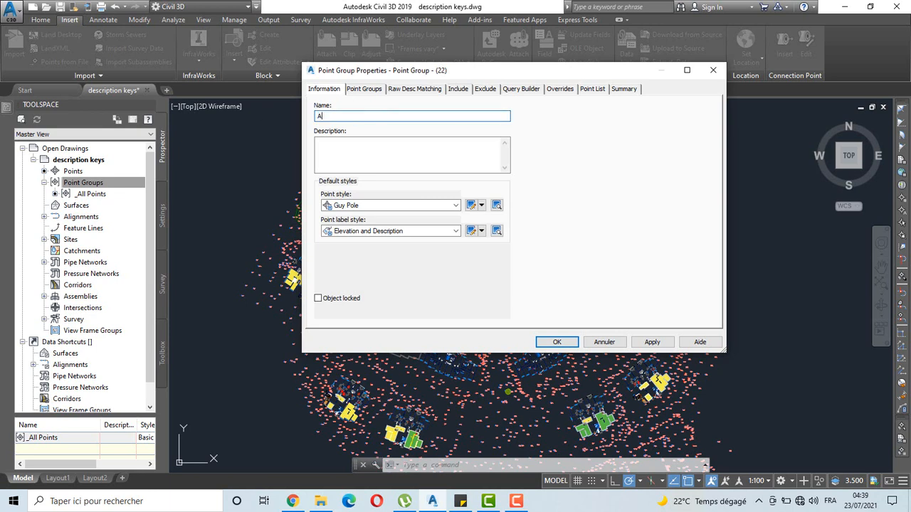
pyautogui.click(457, 206)
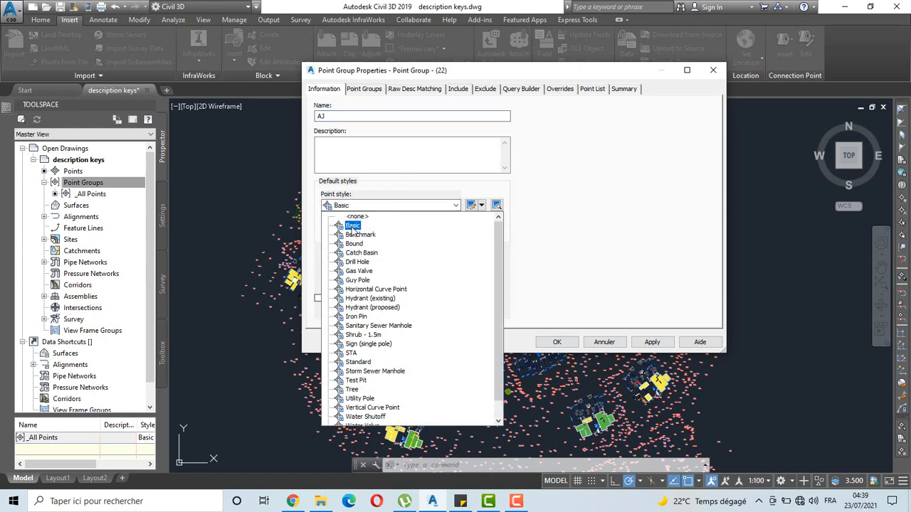
pyautogui.click(352, 227)
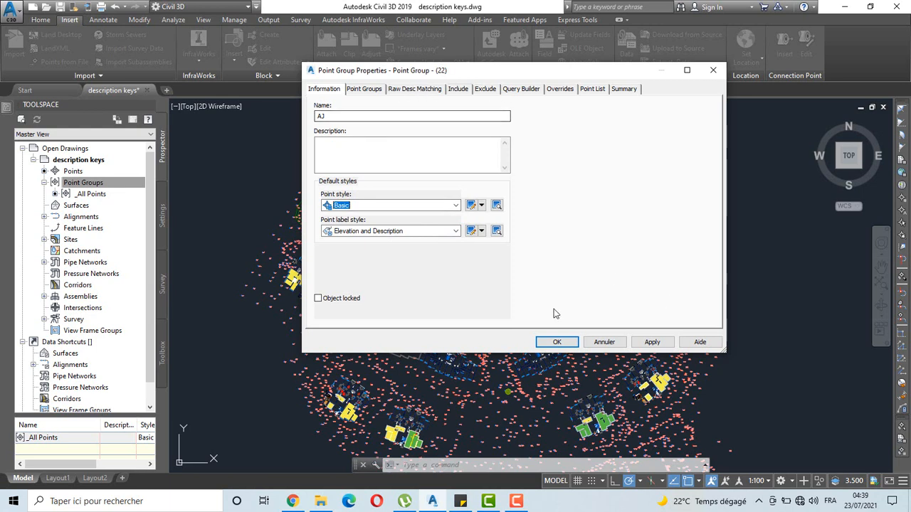
pyautogui.click(653, 343)
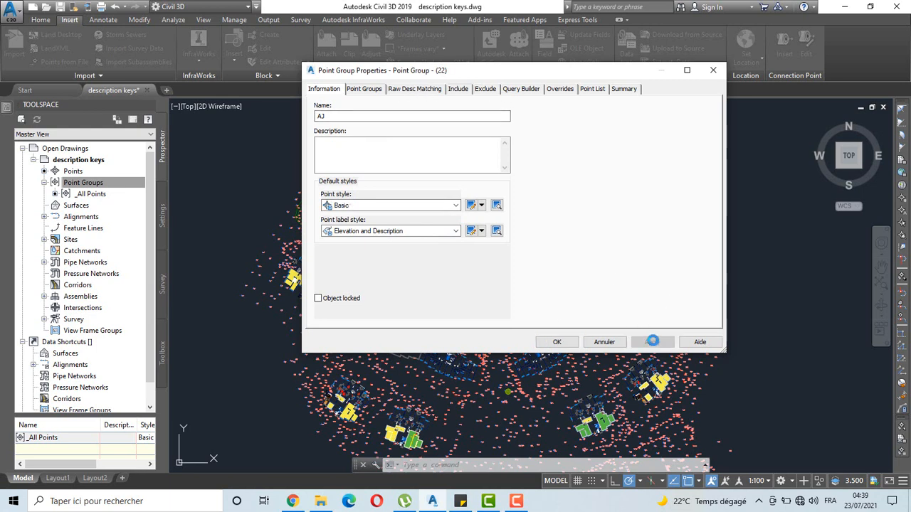
# Check the AJ point group's inclusion criteria, its list of points and its property summary.
pyautogui.click(460, 90)
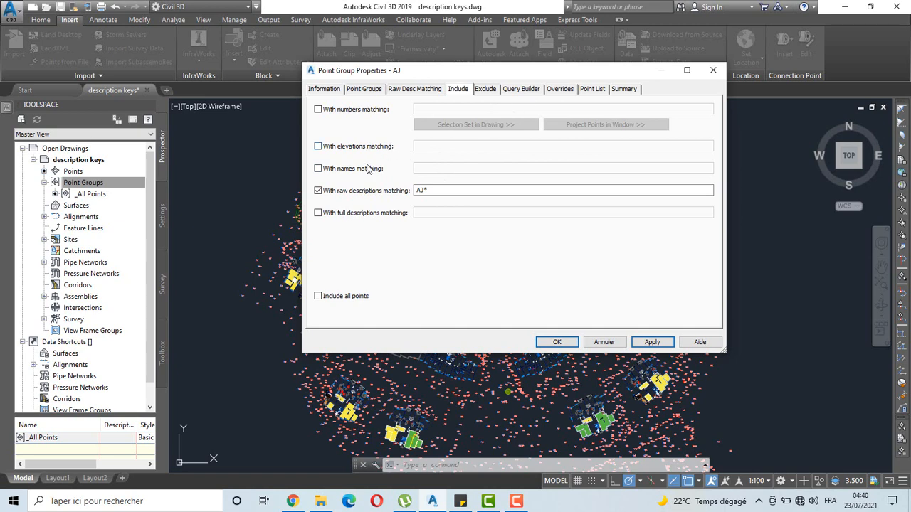
pyautogui.click(592, 90)
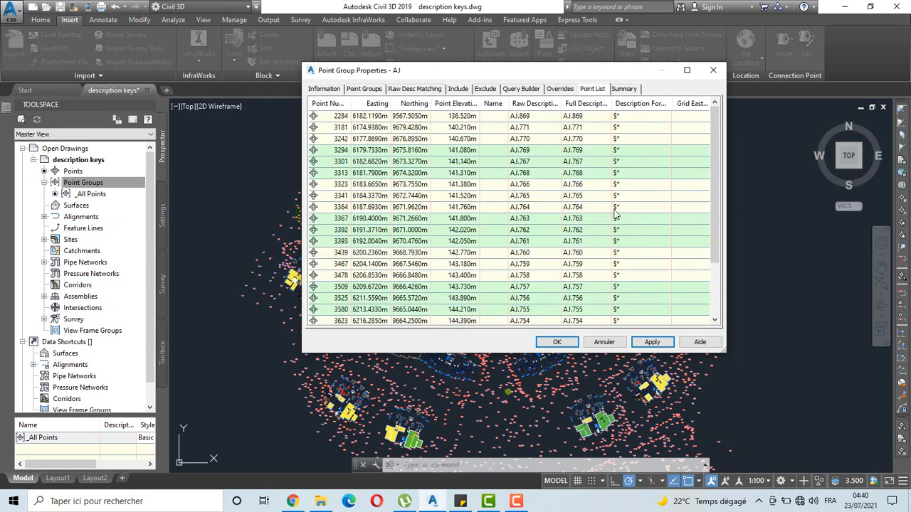
pyautogui.scroll(-3, 529, 208)
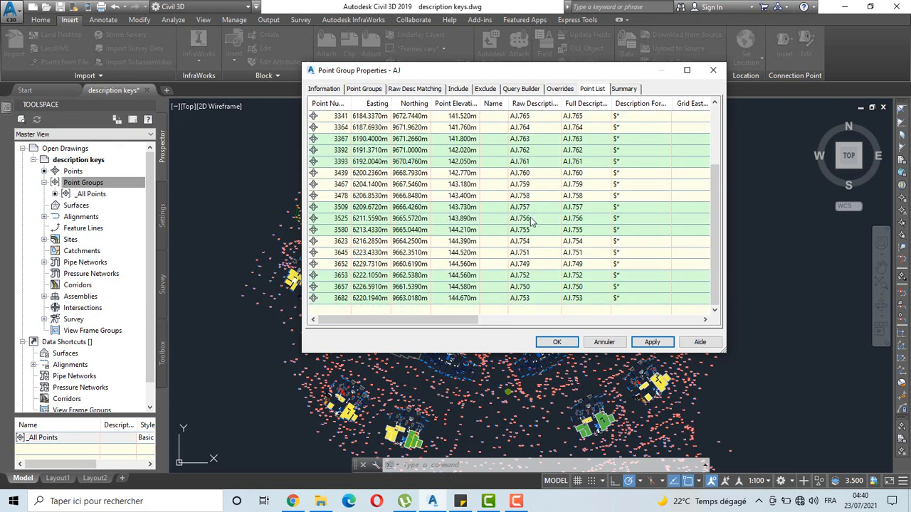
pyautogui.scroll(3, 518, 297)
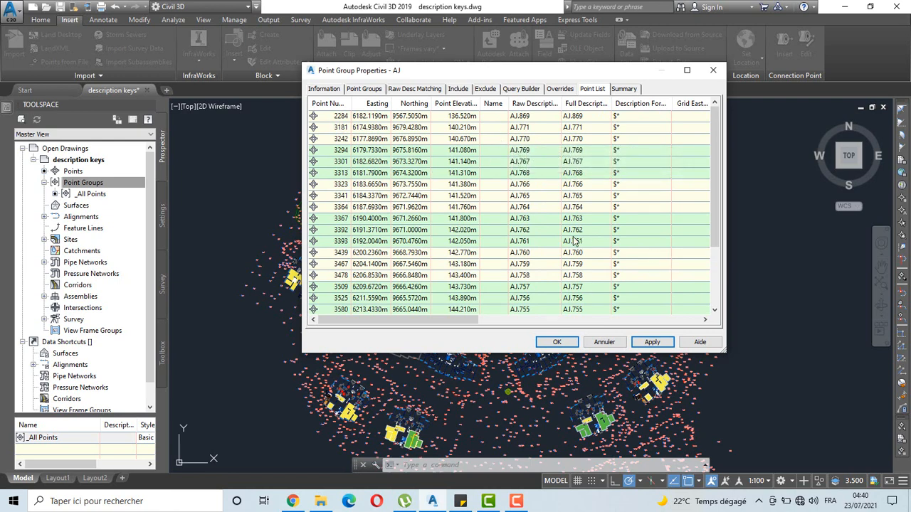
pyautogui.click(625, 89)
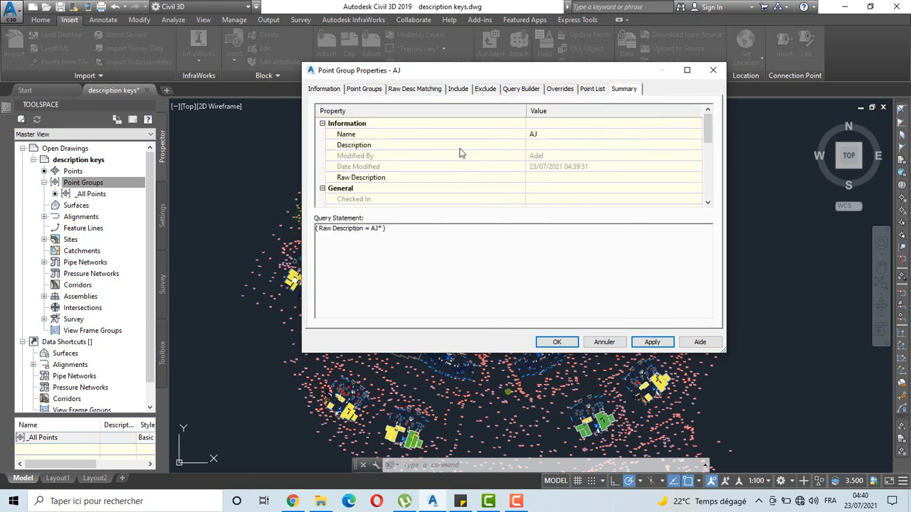
pyautogui.scroll(-2, 458, 146)
pyautogui.scroll(2, 458, 145)
pyautogui.scroll(-2, 353, 176)
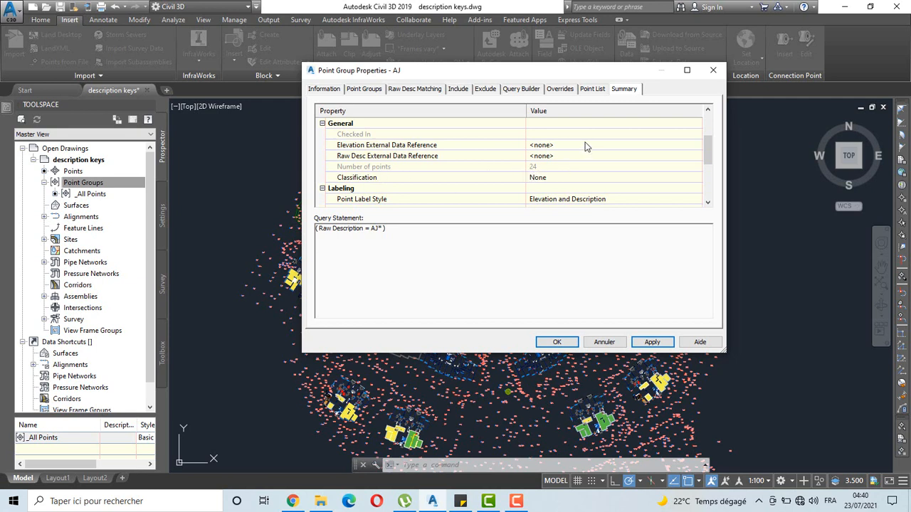
# Accept the AJ point group's properties and list the drawing's point groups.
pyautogui.click(325, 89)
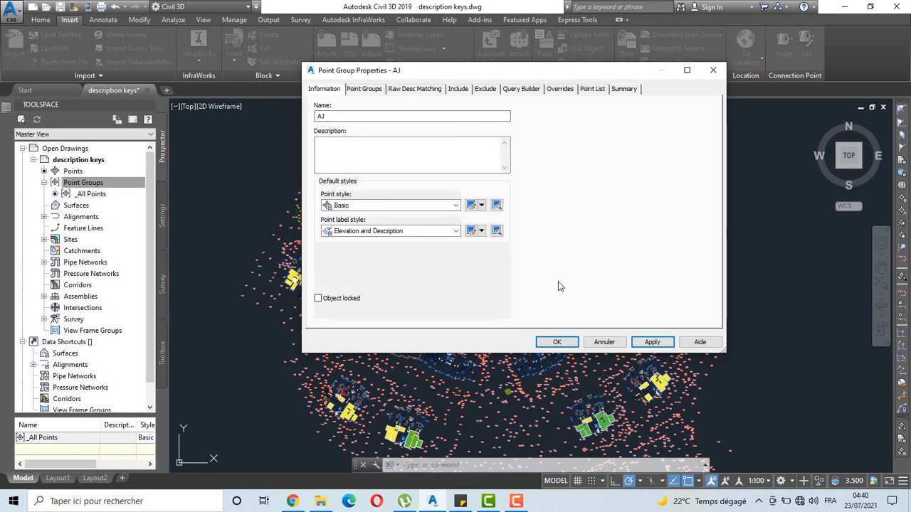
pyautogui.click(557, 342)
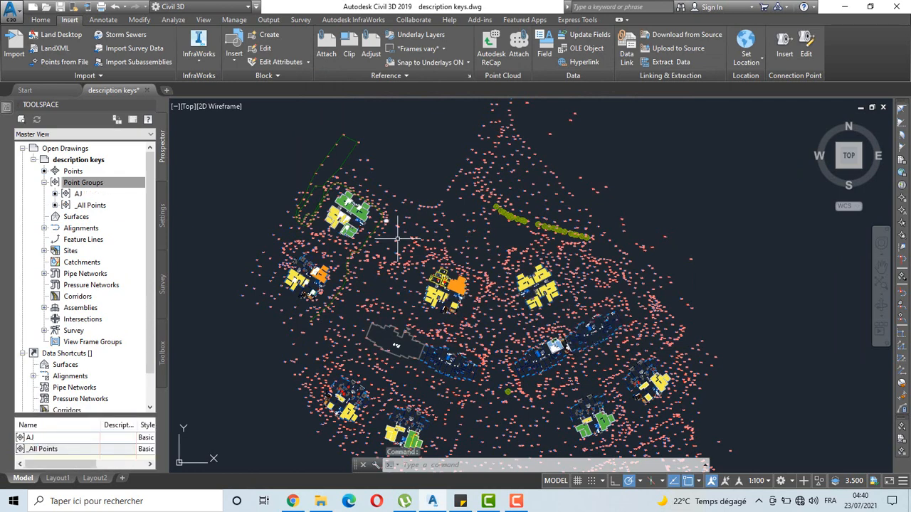
pyautogui.click(101, 184)
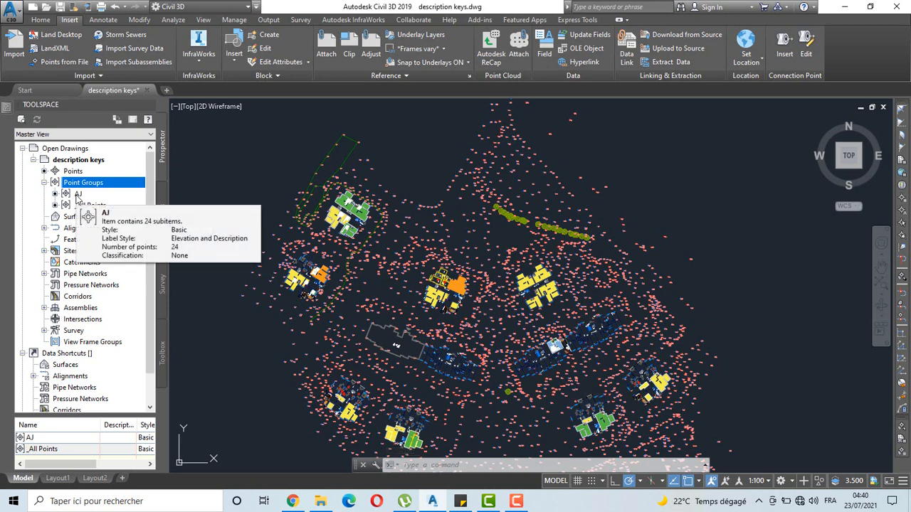
# Select all points of the AJ group in the drawing and examine where they lie on the site.
pyautogui.scroll(-3, 539, 189)
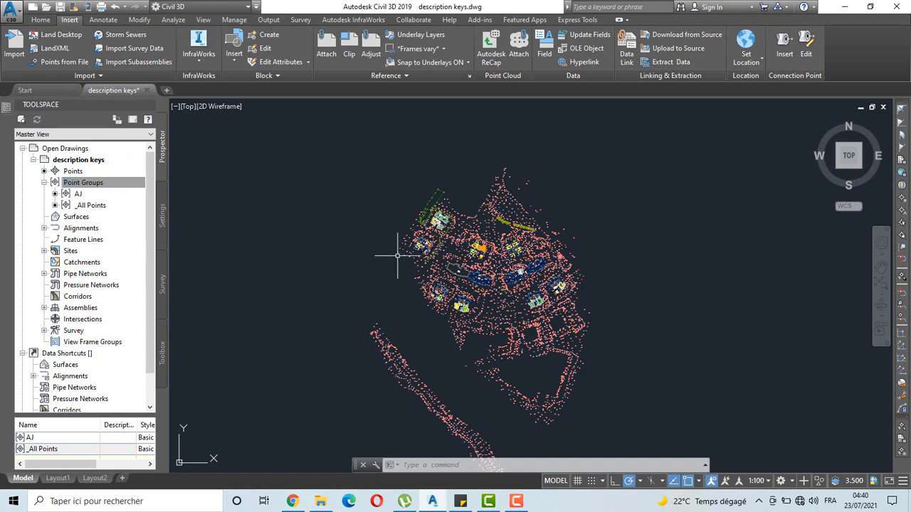
pyautogui.rightClick(79, 196)
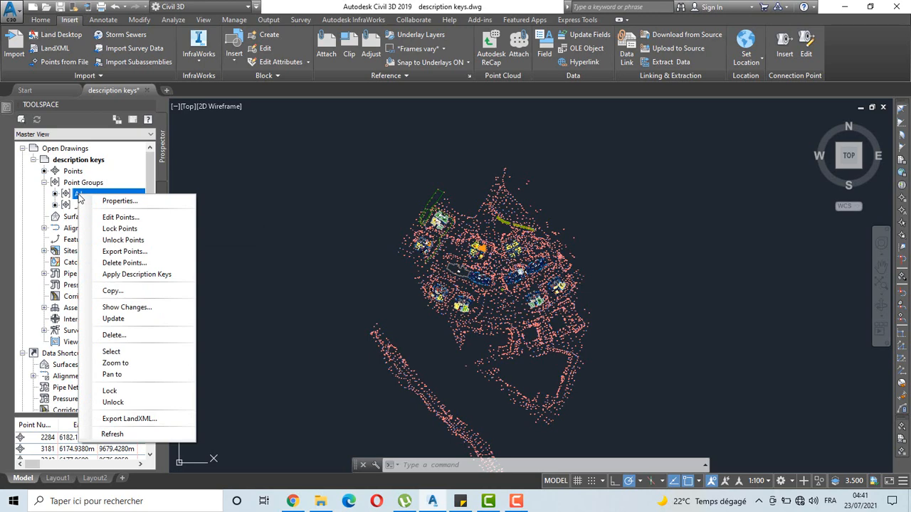
pyautogui.click(112, 352)
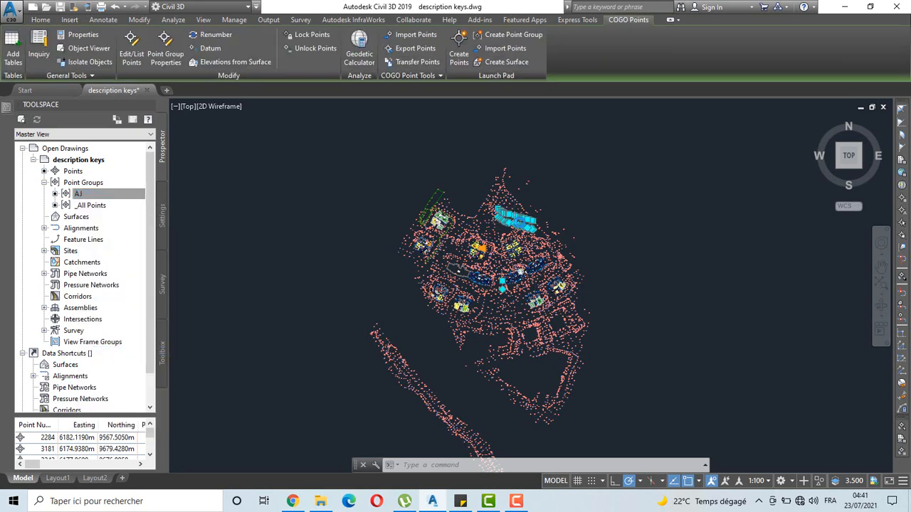
pyautogui.scroll(4, 514, 222)
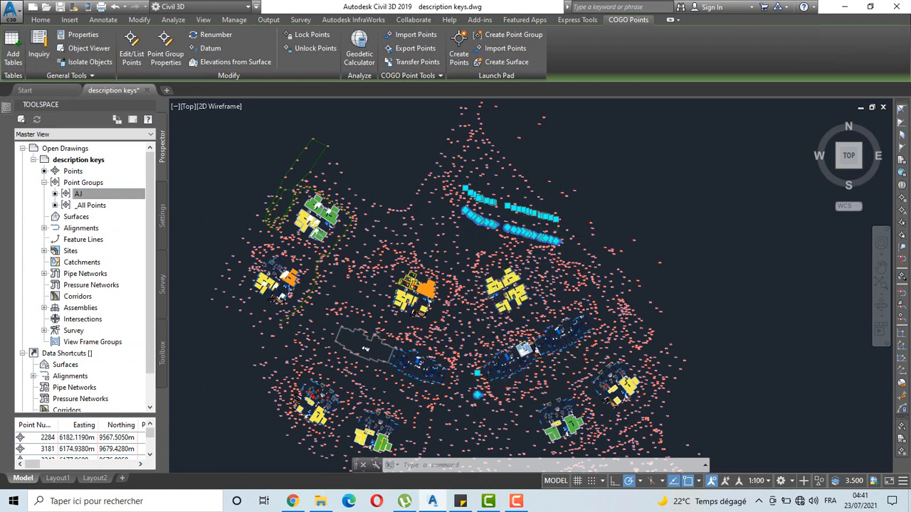
pyautogui.scroll(-5, 555, 210)
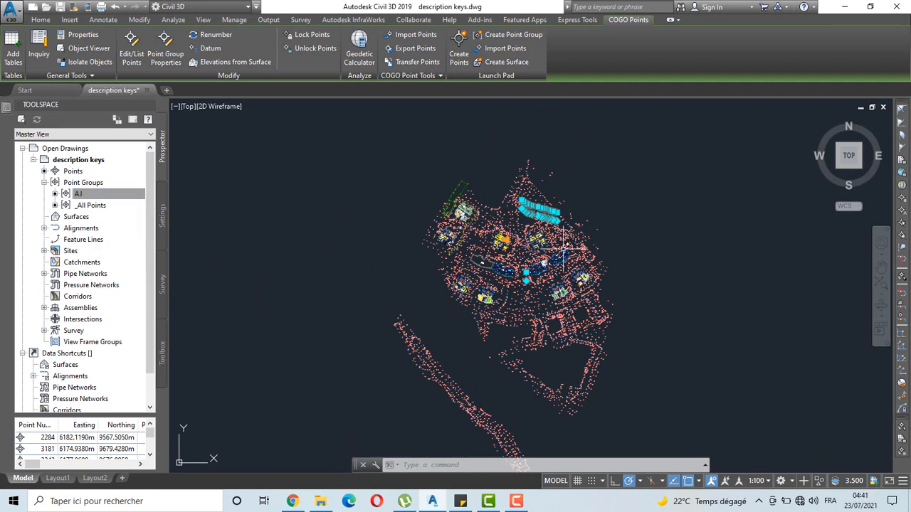
pyautogui.scroll(4, 566, 249)
pyautogui.scroll(-4, 496, 213)
pyautogui.click(79, 194)
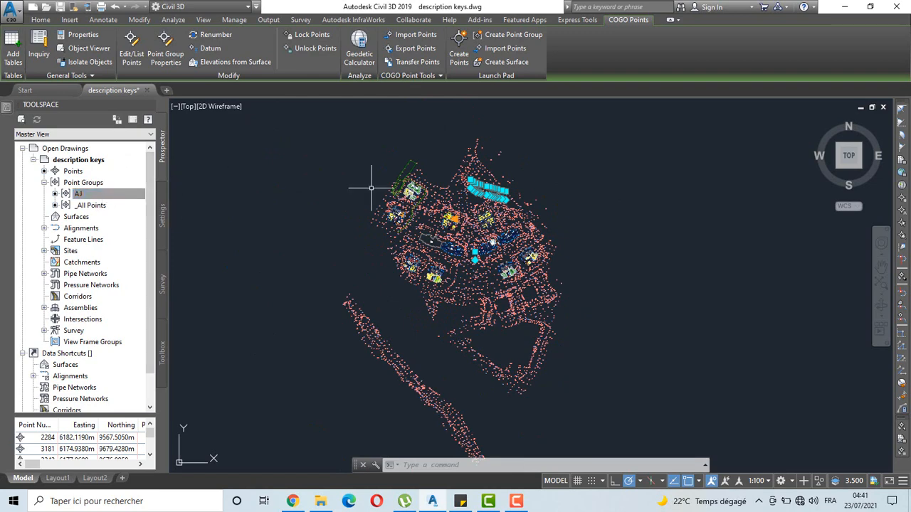
pyautogui.scroll(4, 466, 232)
pyautogui.moveTo(388, 225); pyautogui.dragTo(406, 282, button='middle')
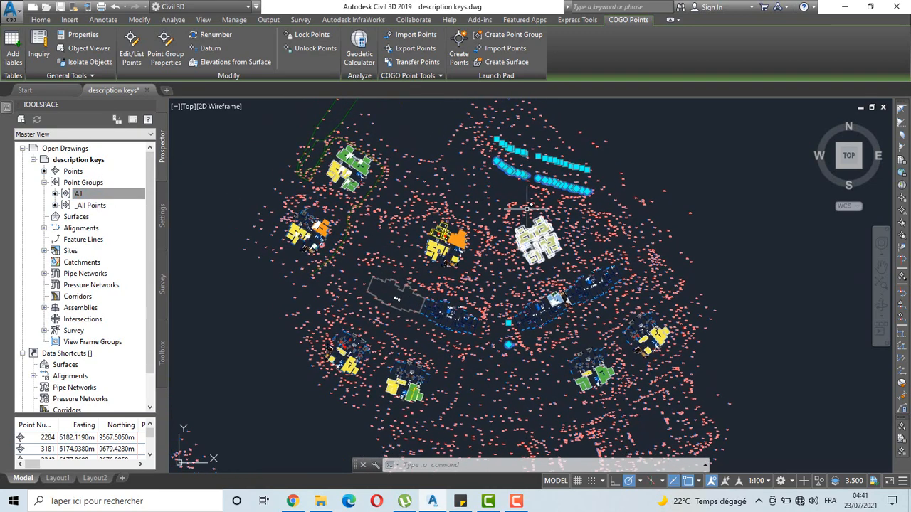
# Zoom to the points of the AJ point group and examine their position within the whole site.
pyautogui.click(126, 194)
pyautogui.rightClick(129, 197)
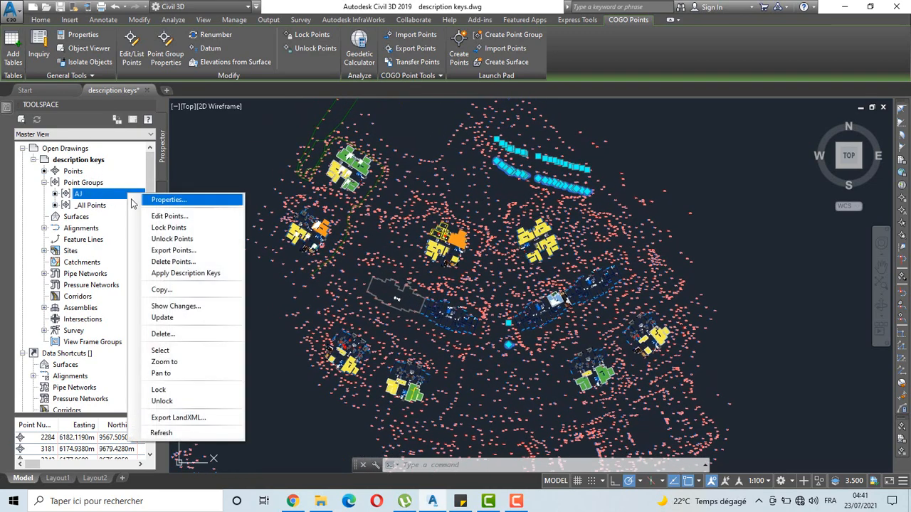
pyautogui.click(165, 363)
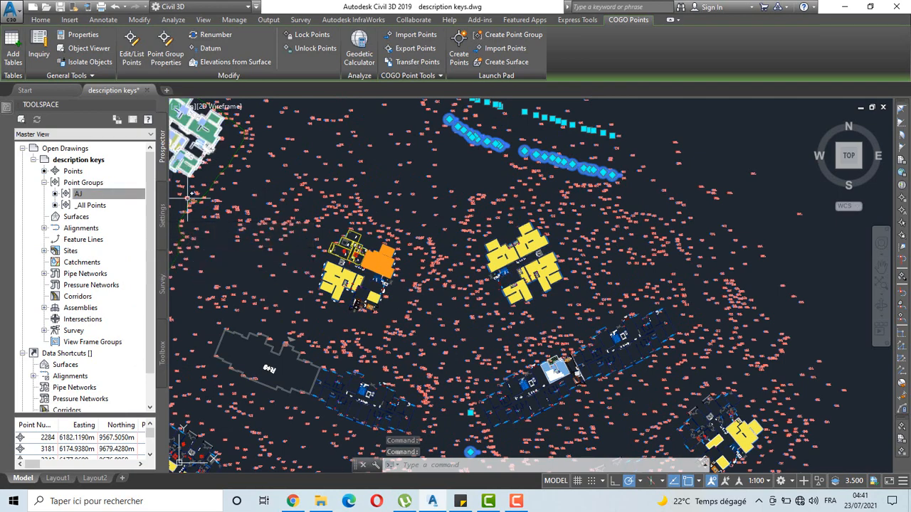
pyautogui.click(108, 197)
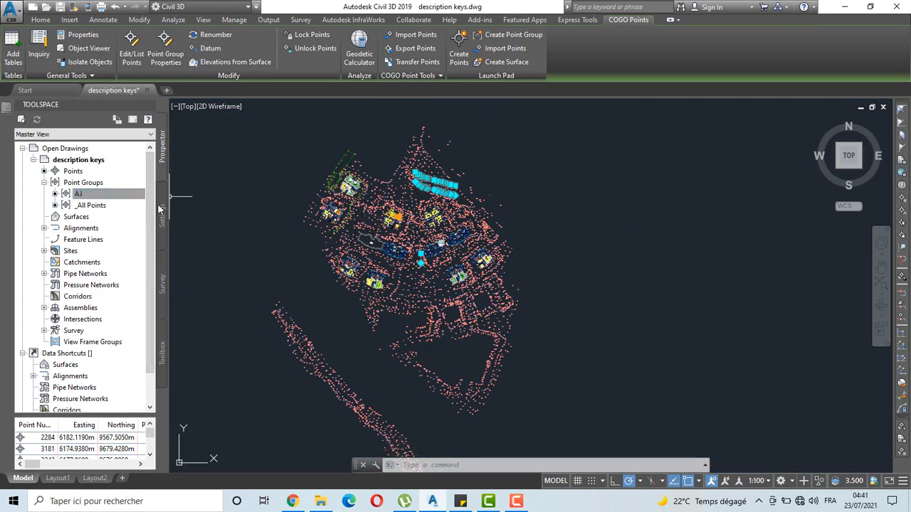
# Create a new point group and match it to the raw description code B*.
pyautogui.click(84, 183)
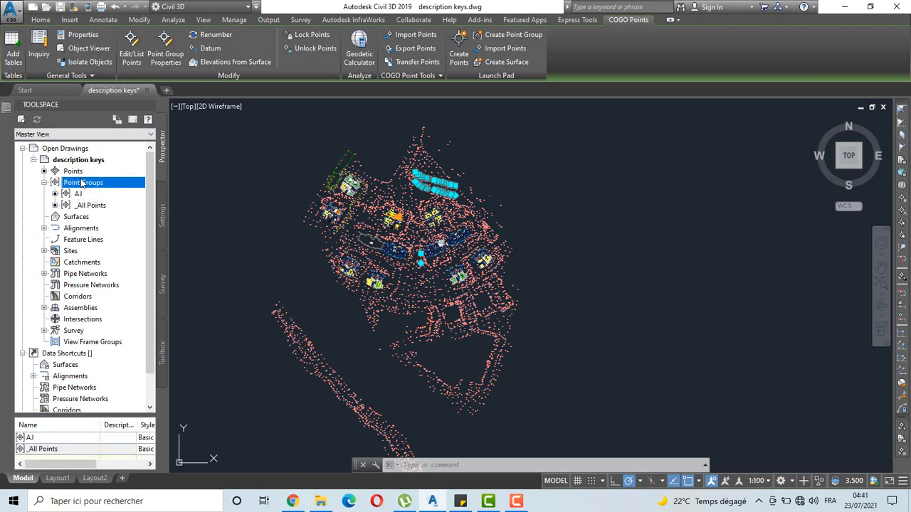
pyautogui.rightClick(92, 184)
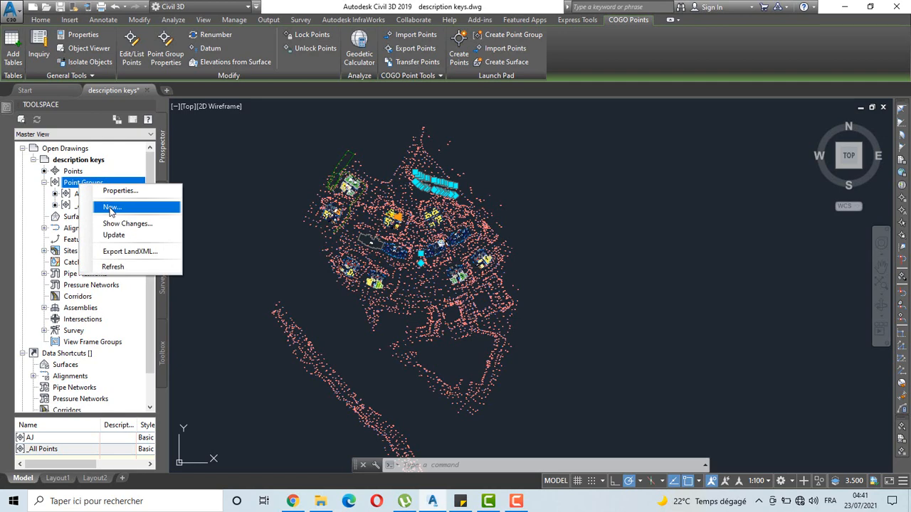
pyautogui.click(110, 207)
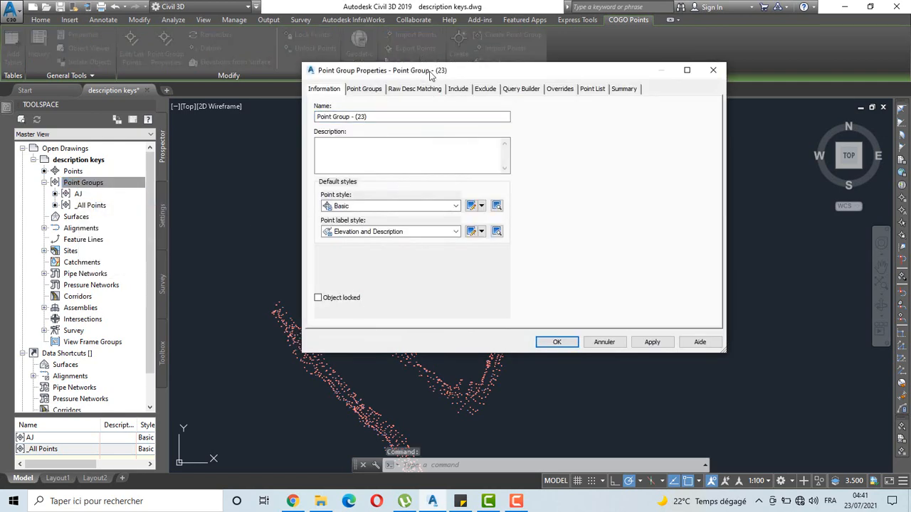
pyautogui.moveTo(429, 71); pyautogui.dragTo(386, 67)
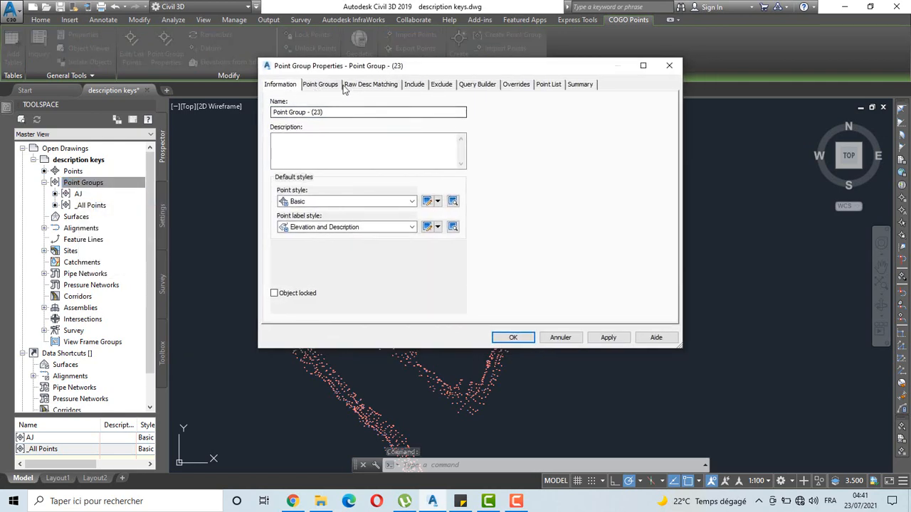
pyautogui.click(362, 85)
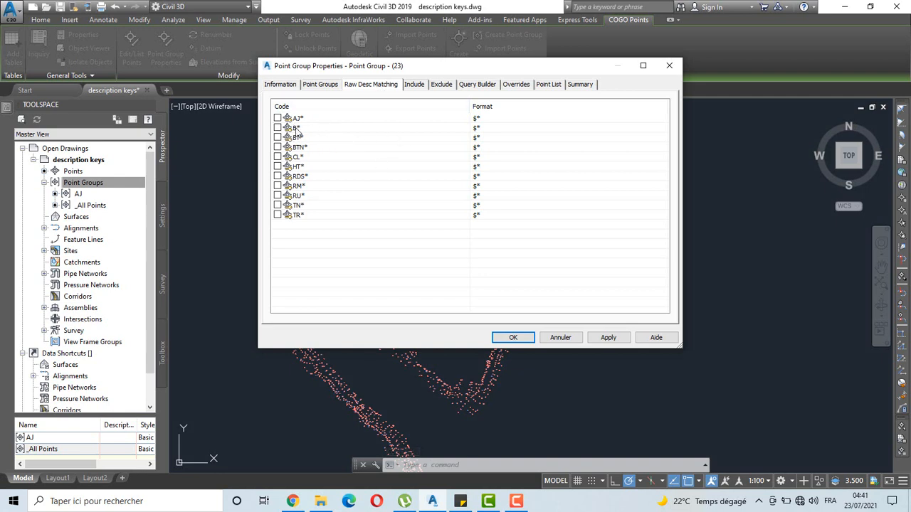
pyautogui.click(278, 128)
# Name the new point group B and apply its properties.
pyautogui.click(288, 85)
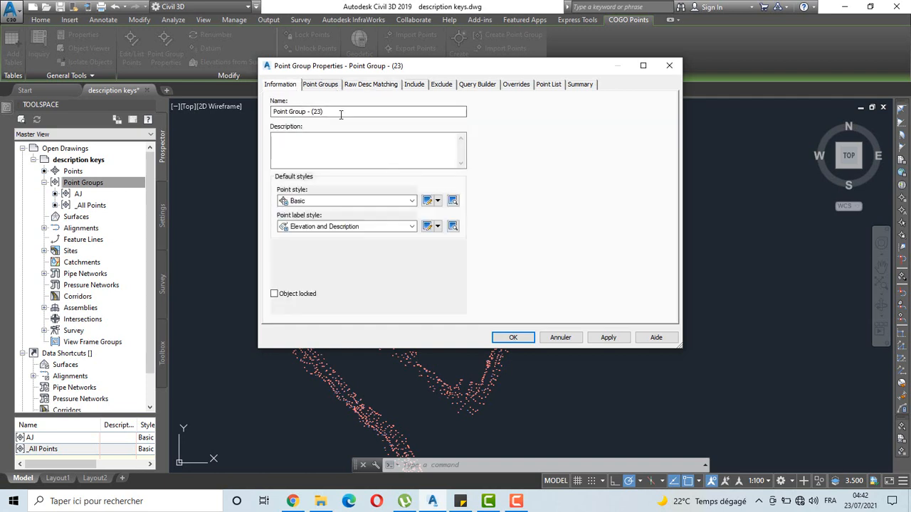
pyautogui.moveTo(339, 111); pyautogui.dragTo(229, 116)
pyautogui.press('BackSpace')
pyautogui.hotkey('ctrl', 'z')
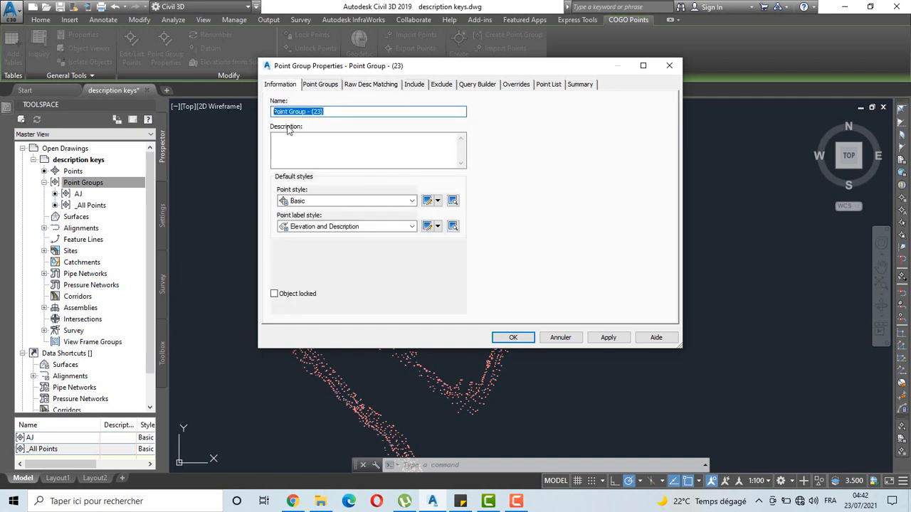
pyautogui.write('B')
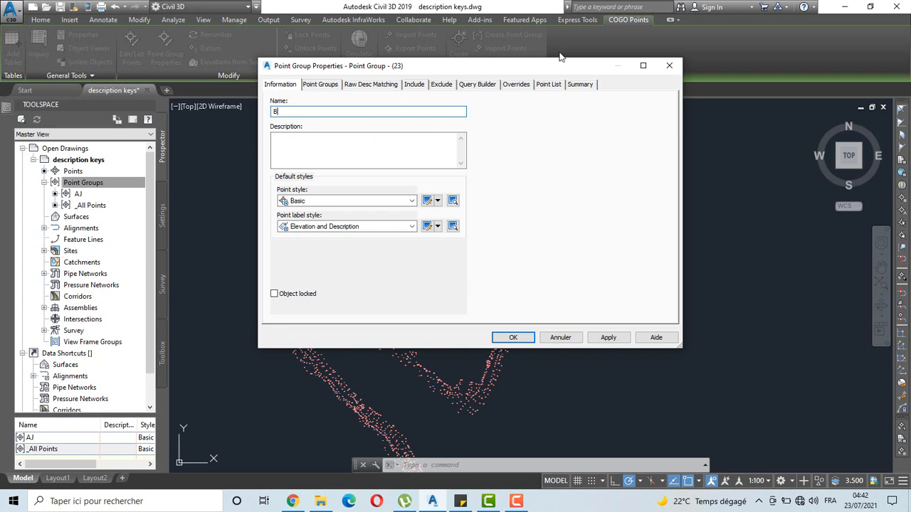
pyautogui.click(607, 338)
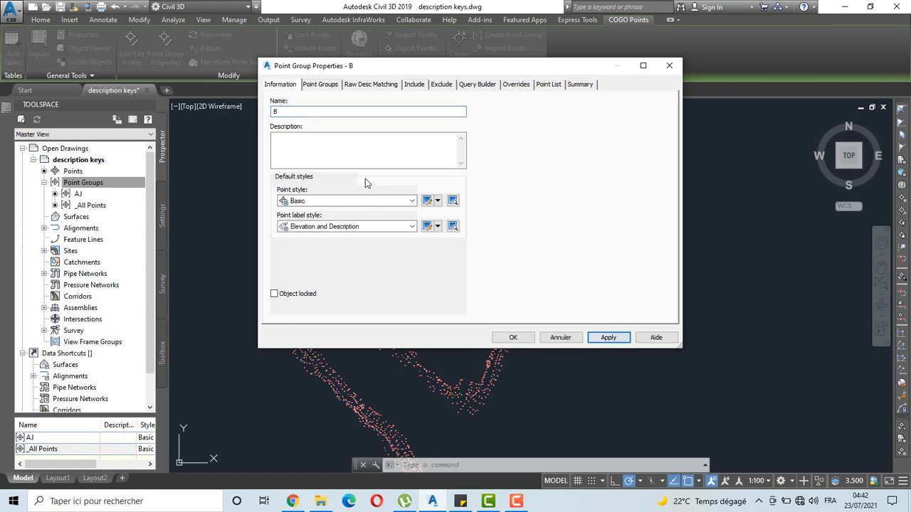
# Check the raw descriptions of the points listed in point group B.
pyautogui.click(548, 85)
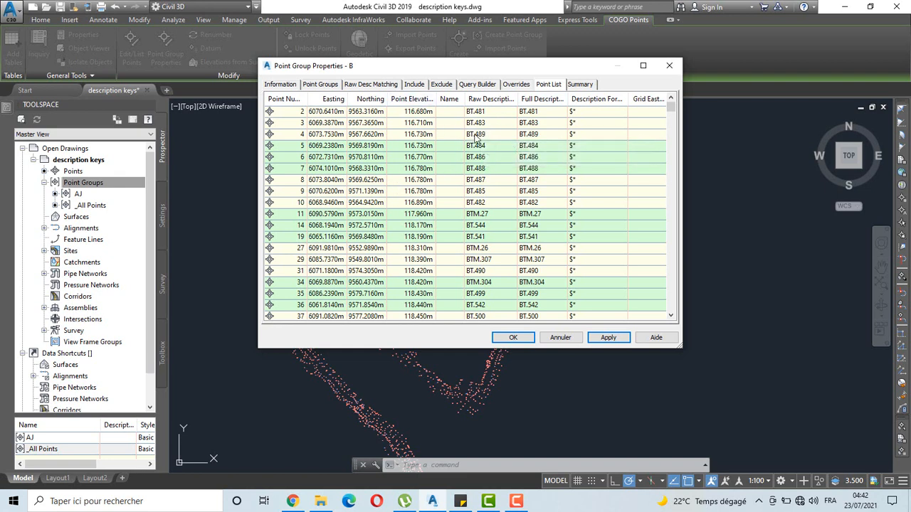
pyautogui.scroll(-8, 476, 142)
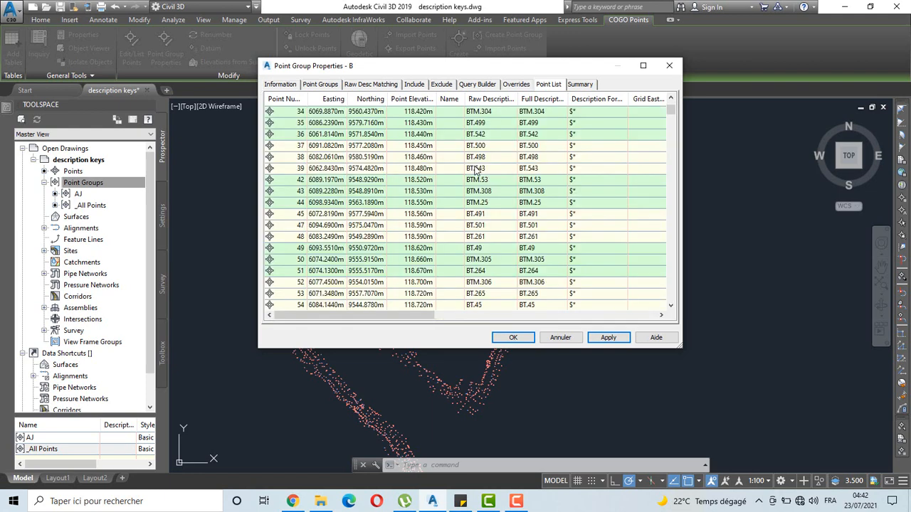
pyautogui.scroll(-8, 477, 174)
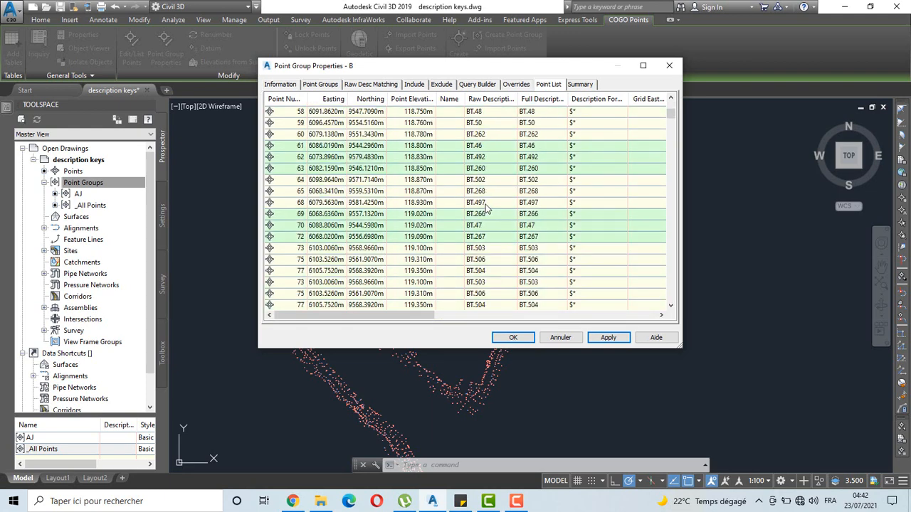
pyautogui.scroll(-10, 487, 206)
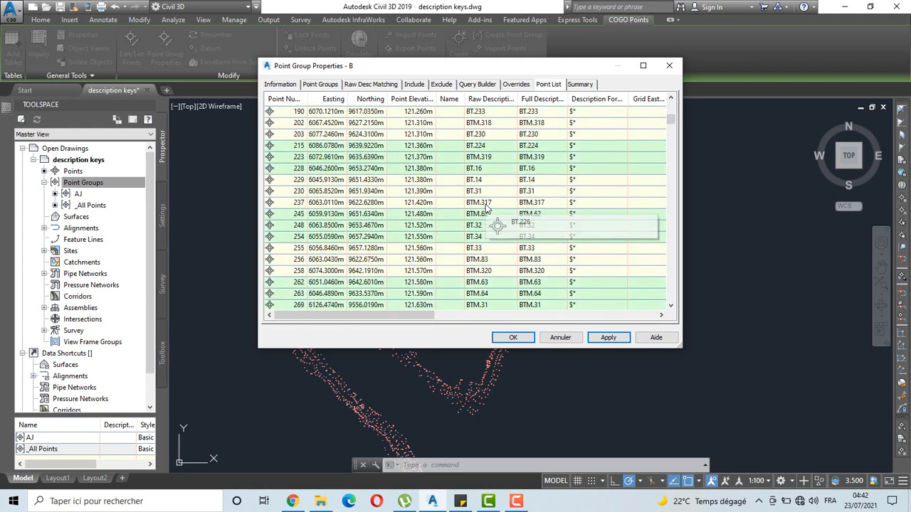
pyautogui.scroll(-10, 487, 205)
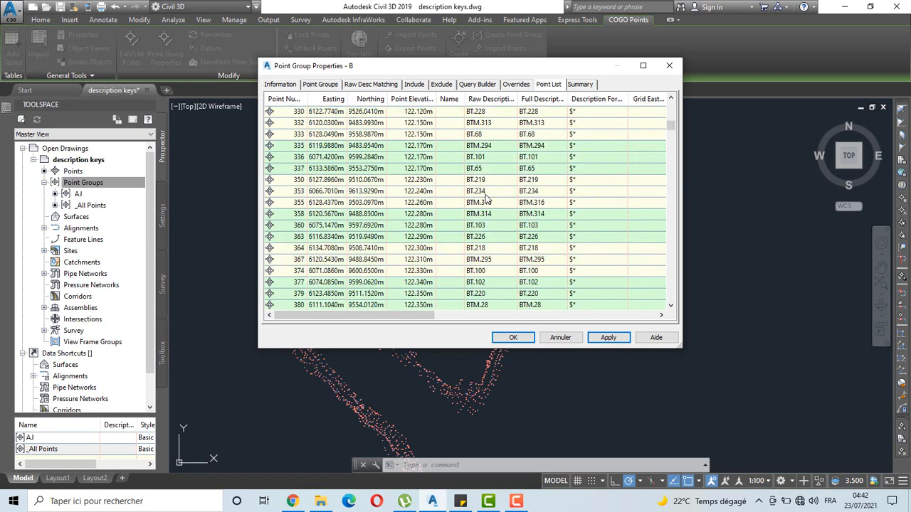
pyautogui.scroll(-10, 486, 203)
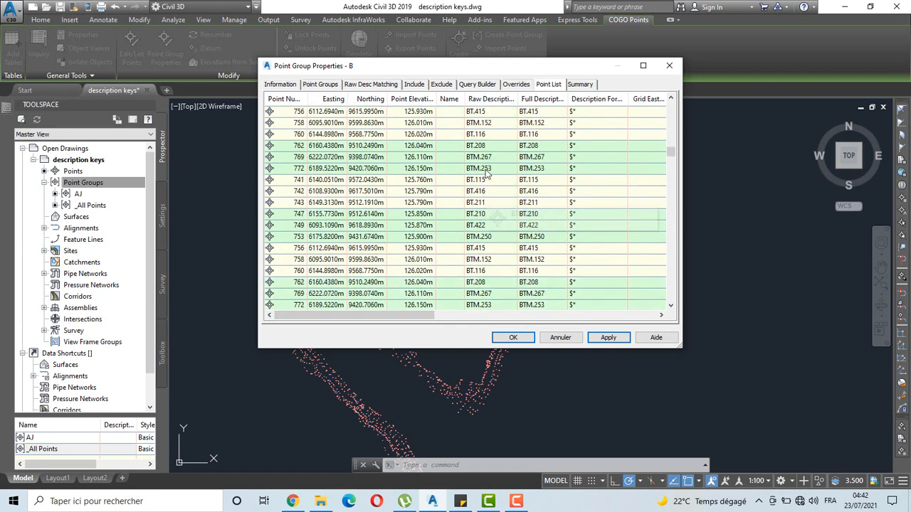
# Set point group B to include only raw descriptions matching B.* and apply the change.
pyautogui.click(333, 87)
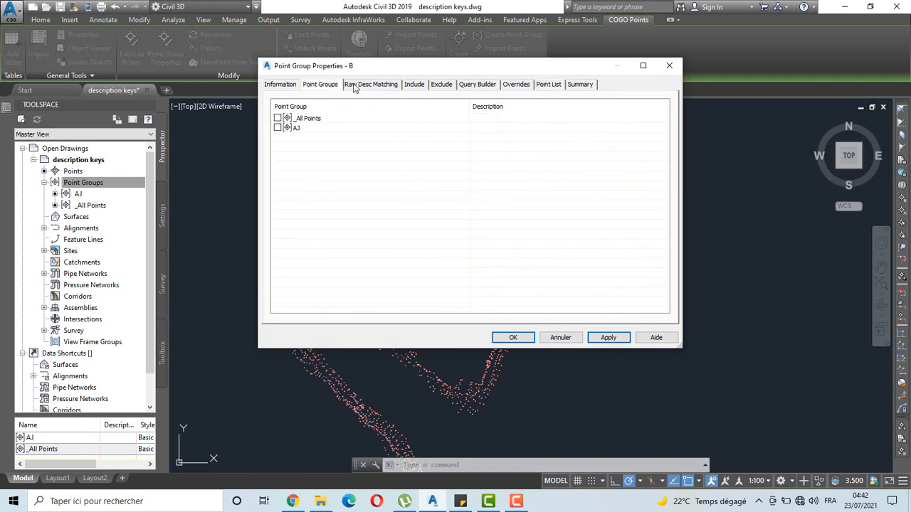
pyautogui.click(365, 86)
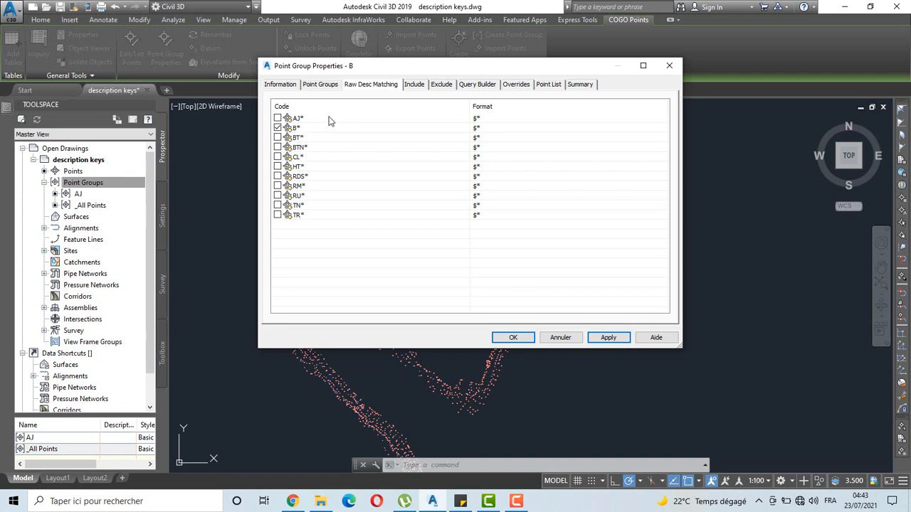
pyautogui.click(415, 84)
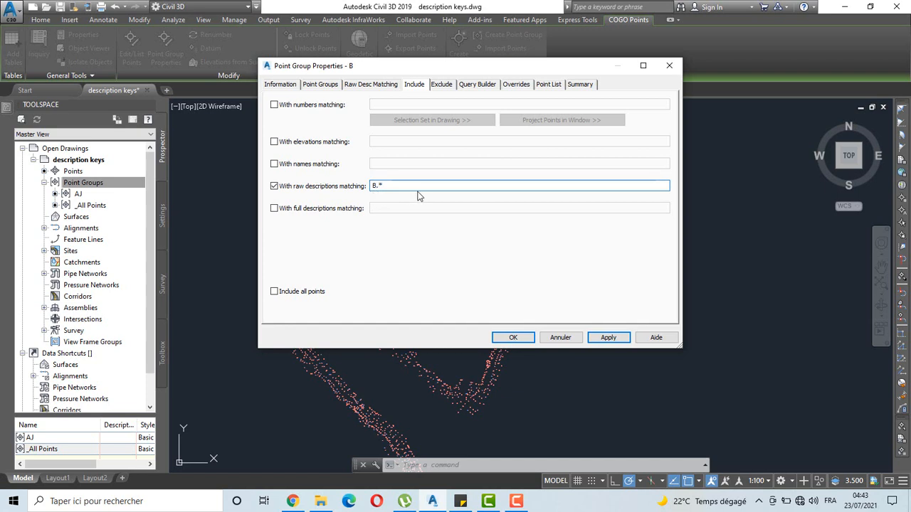
pyautogui.click(608, 338)
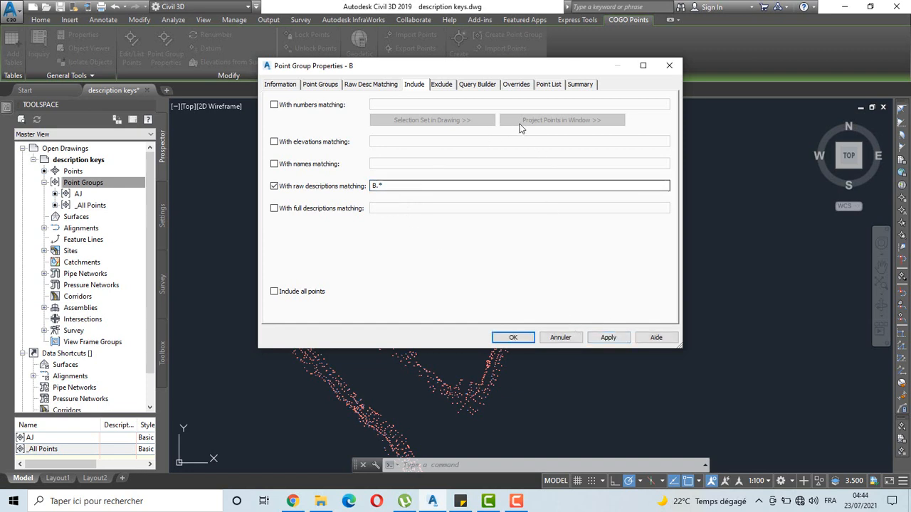
# Review the raw descriptions throughout group B's updated point list and accept the group's properties.
pyautogui.click(548, 85)
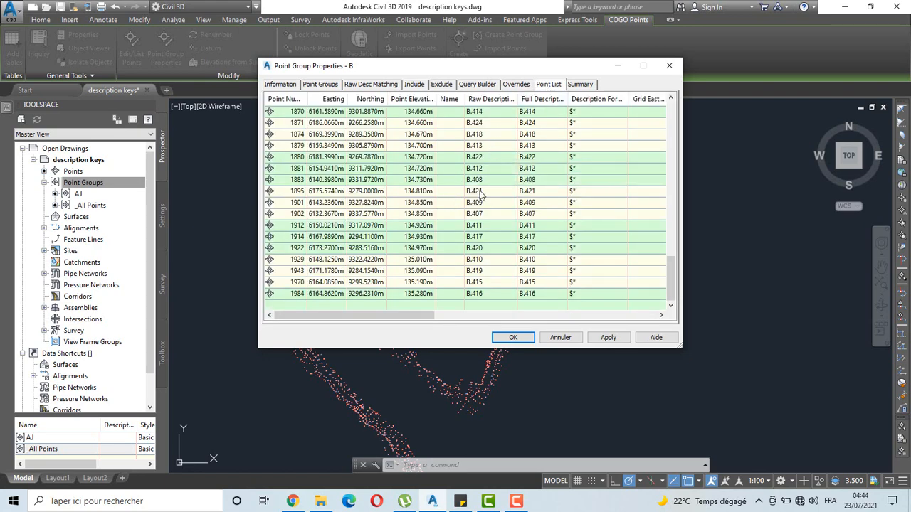
pyautogui.scroll(1, 488, 210)
pyautogui.scroll(15, 488, 213)
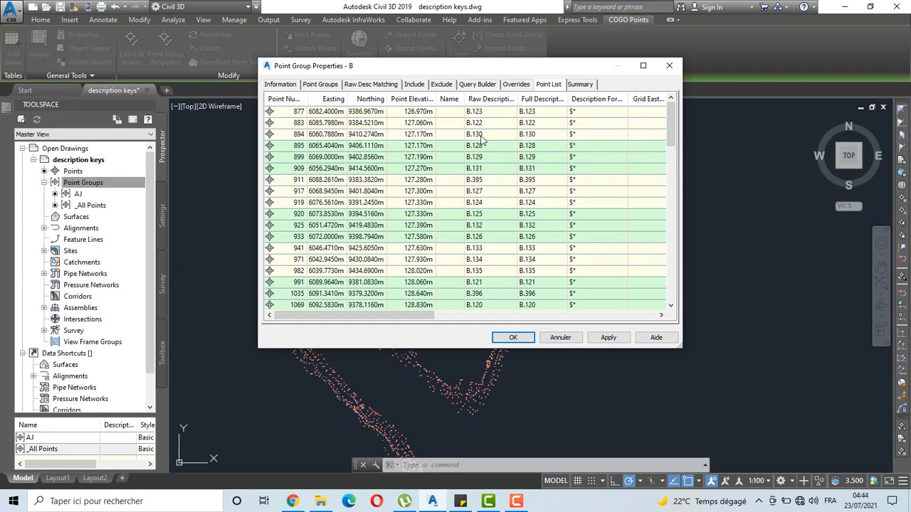
pyautogui.scroll(-5, 477, 155)
pyautogui.scroll(-4, 476, 155)
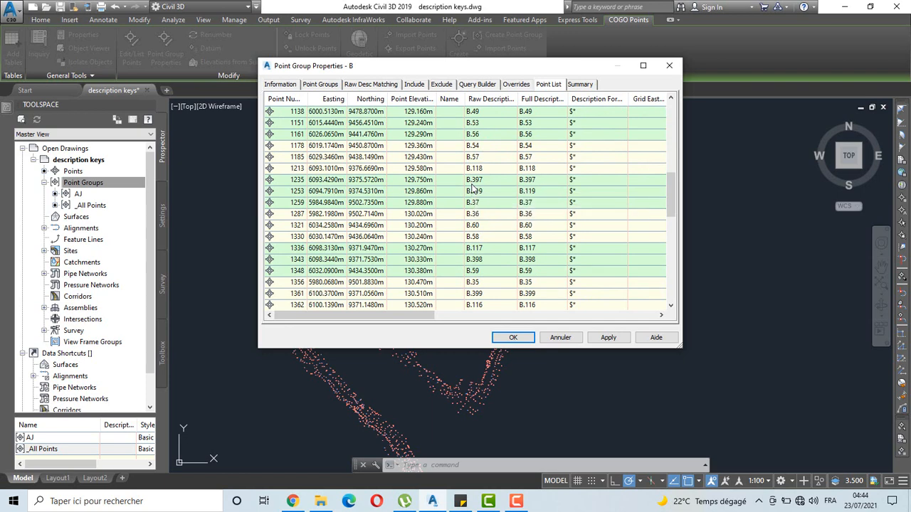
pyautogui.scroll(-1, 473, 192)
pyautogui.scroll(-11, 473, 198)
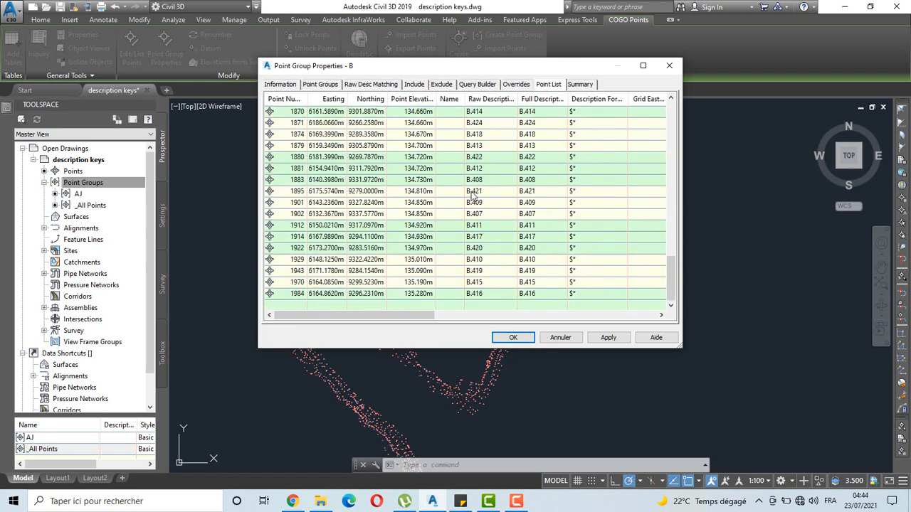
pyautogui.scroll(11, 509, 180)
pyautogui.scroll(6, 541, 149)
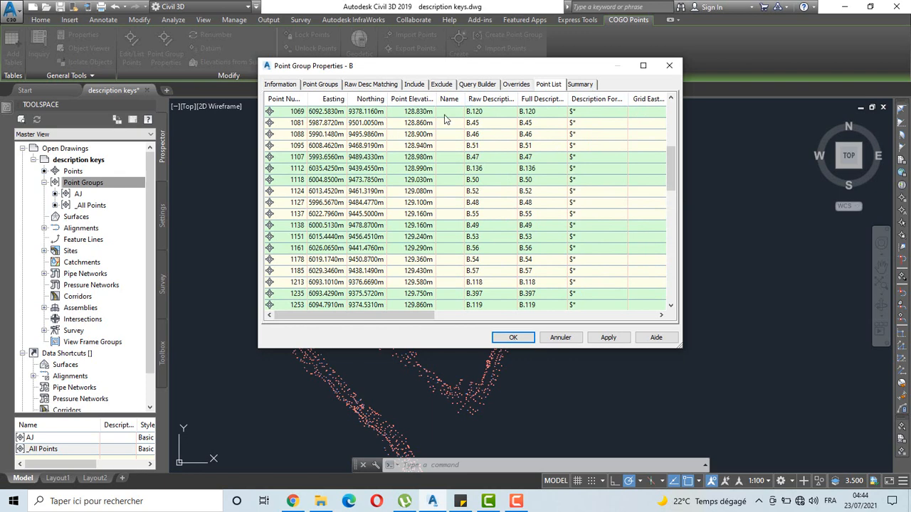
pyautogui.click(606, 339)
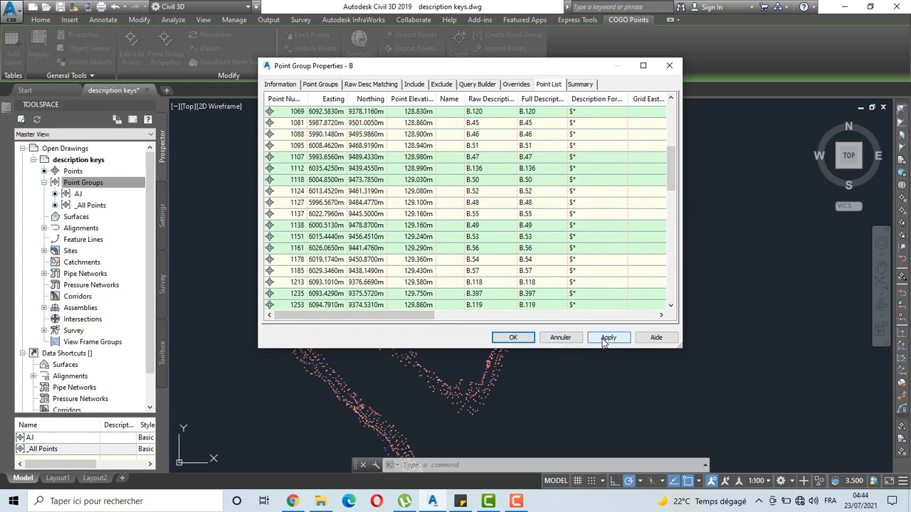
pyautogui.click(513, 339)
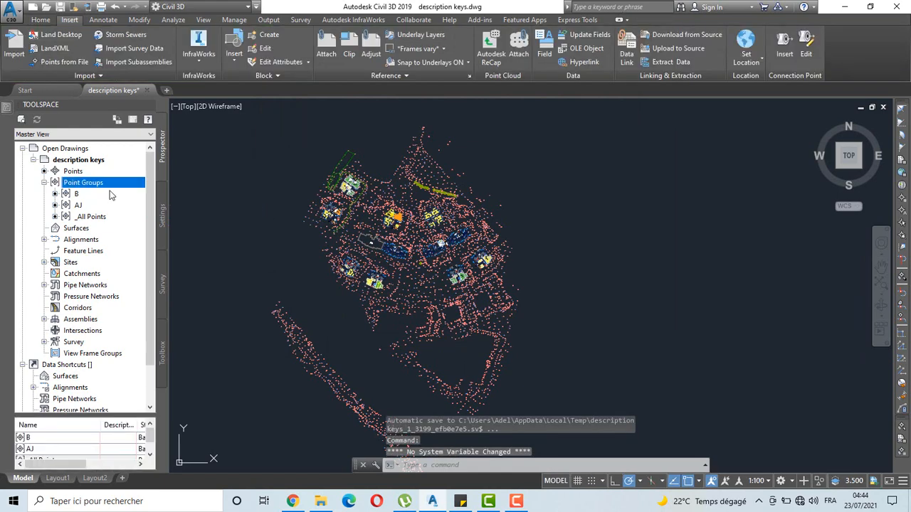
# Create another point group and match it to the raw description code BT*.
pyautogui.rightClick(95, 185)
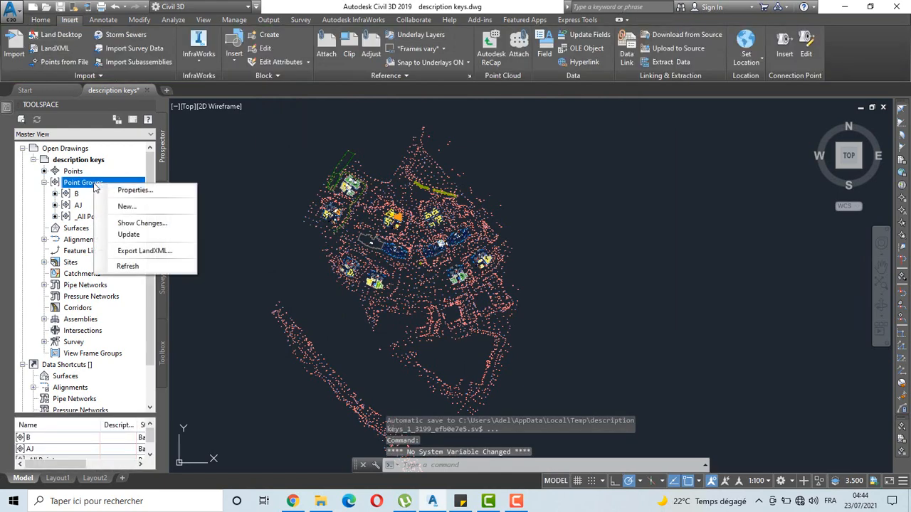
pyautogui.click(126, 206)
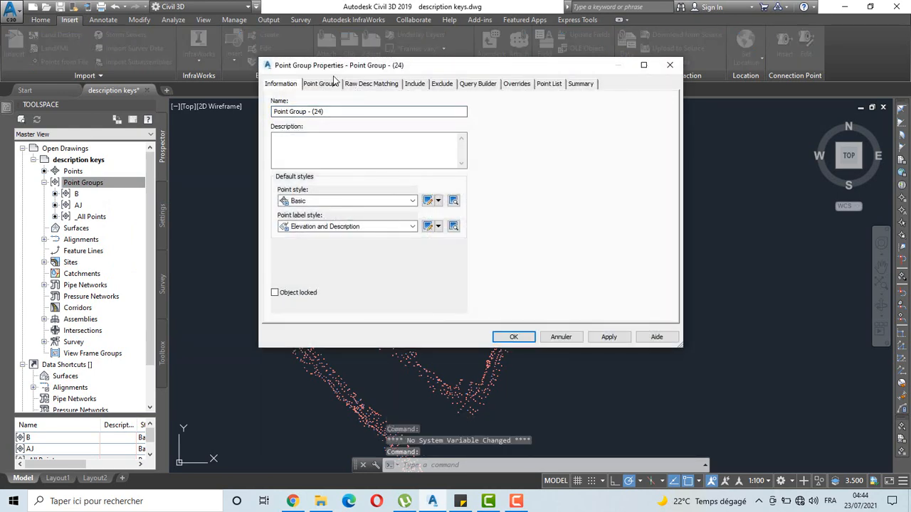
pyautogui.click(370, 84)
pyautogui.click(278, 137)
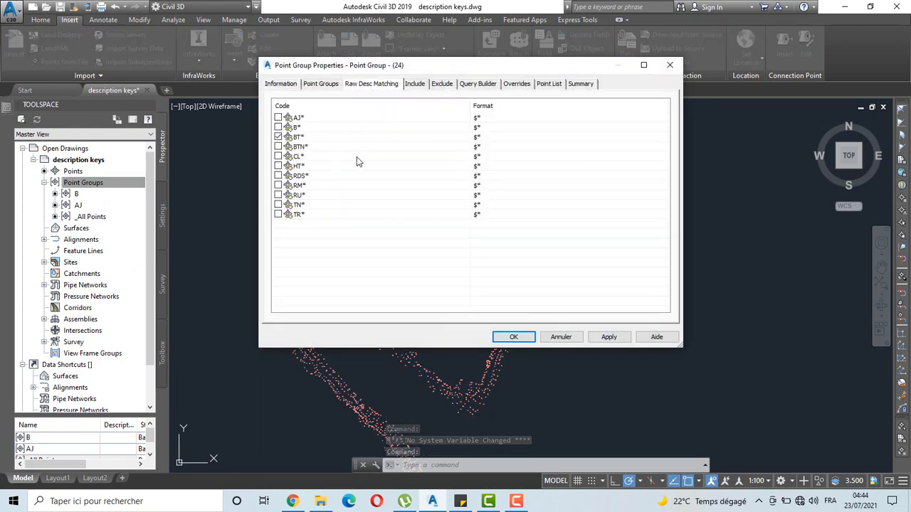
# Name the new point group BT and apply its properties.
pyautogui.click(288, 85)
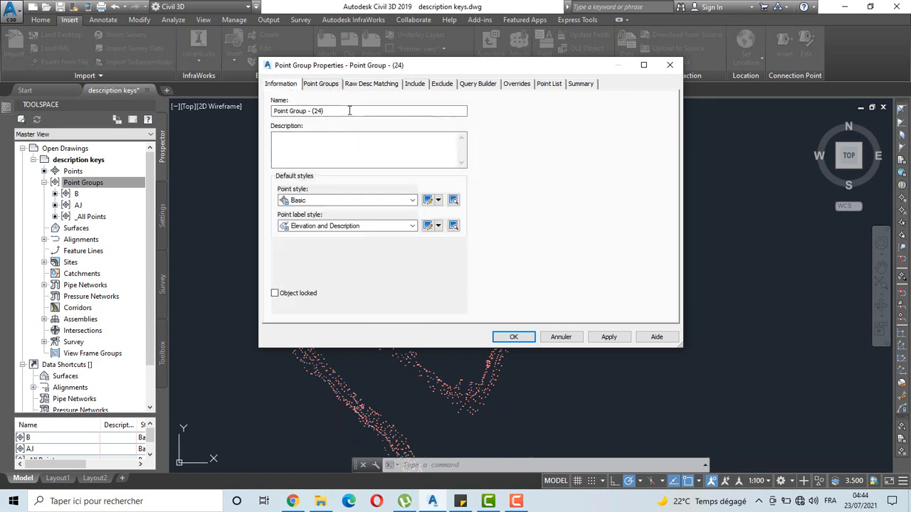
pyautogui.moveTo(349, 110); pyautogui.dragTo(210, 118)
pyautogui.write('BT')
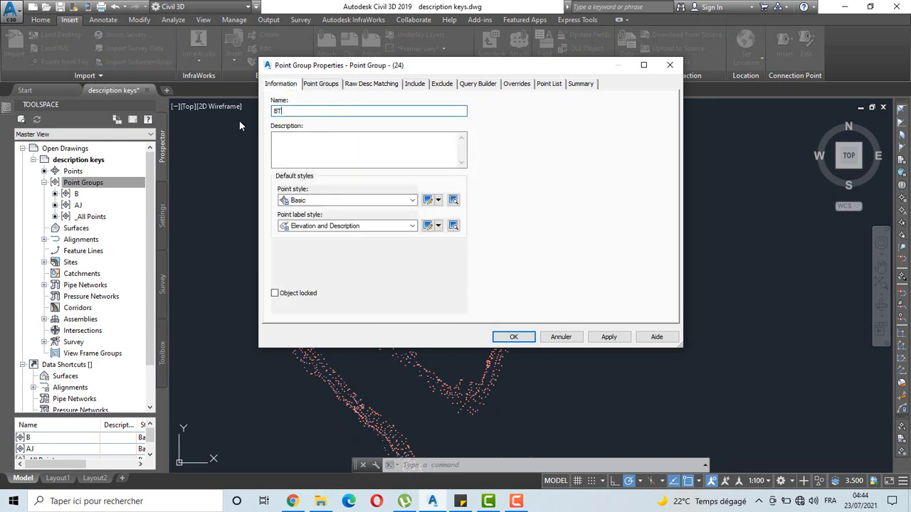
pyautogui.click(609, 336)
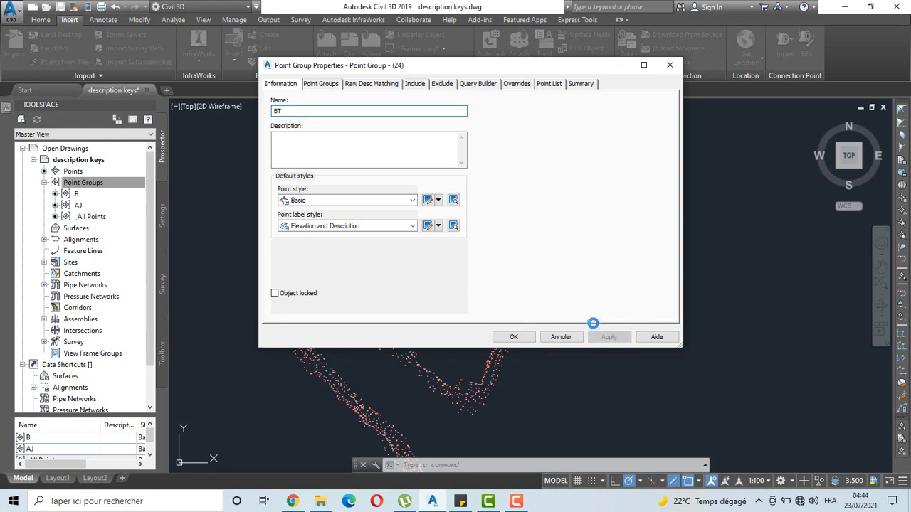
# Check point group BT's point list, restrict its included raw descriptions to BT.*, and apply the change.
pyautogui.click(550, 84)
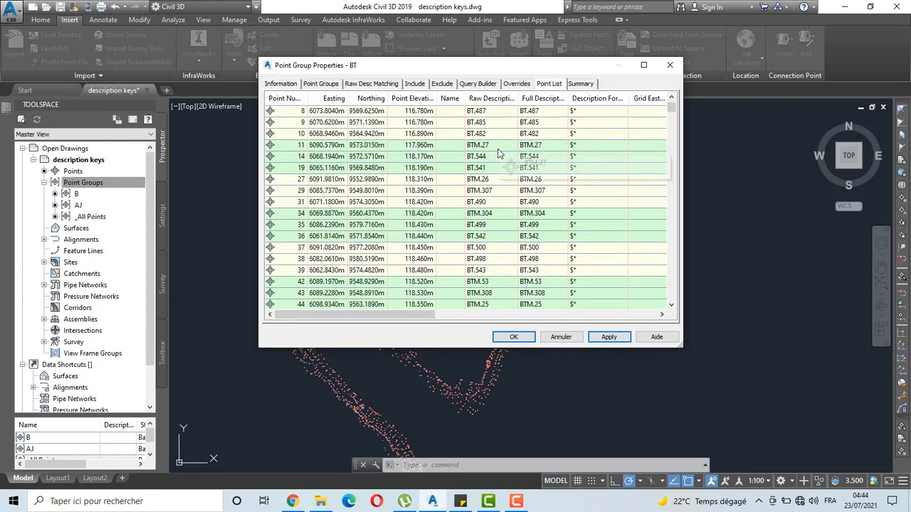
pyautogui.scroll(-1, 491, 168)
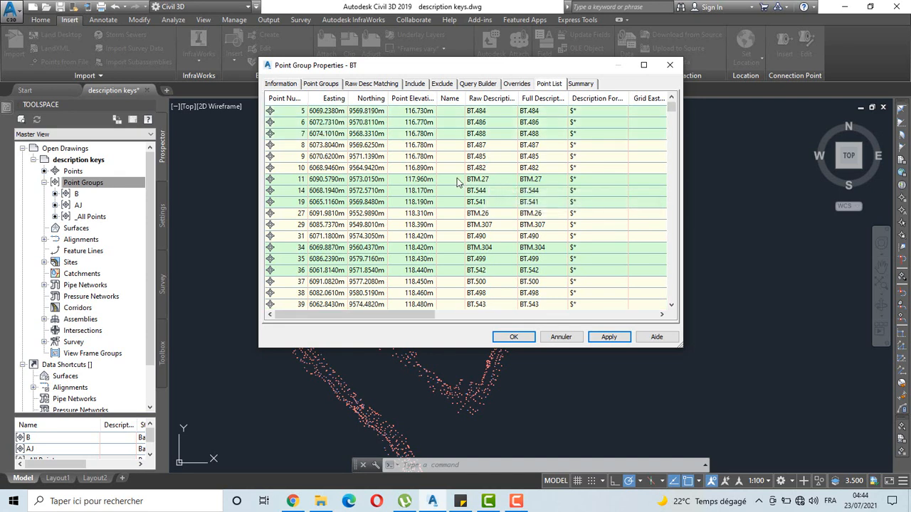
pyautogui.click(415, 84)
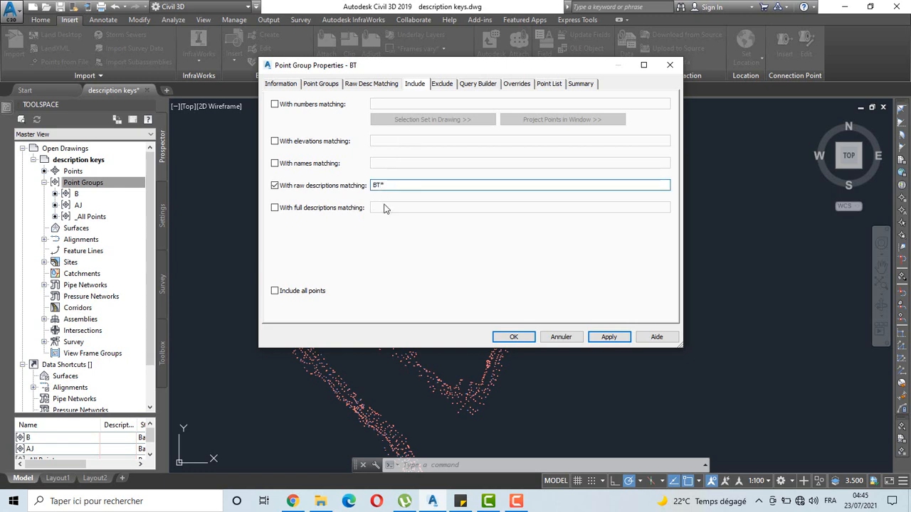
pyautogui.write('.')
pyautogui.click(612, 341)
pyautogui.click(610, 339)
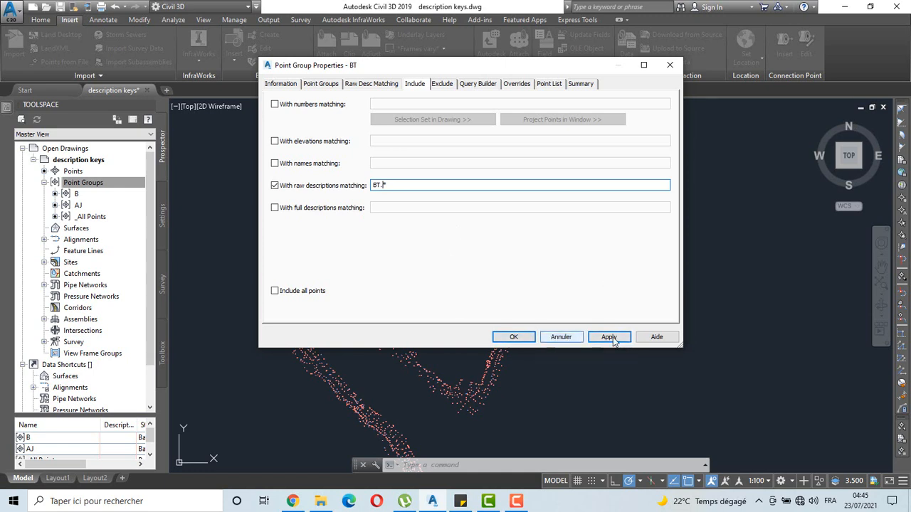
# Review the raw descriptions throughout group BT's updated point list and accept the group's properties.
pyautogui.click(549, 84)
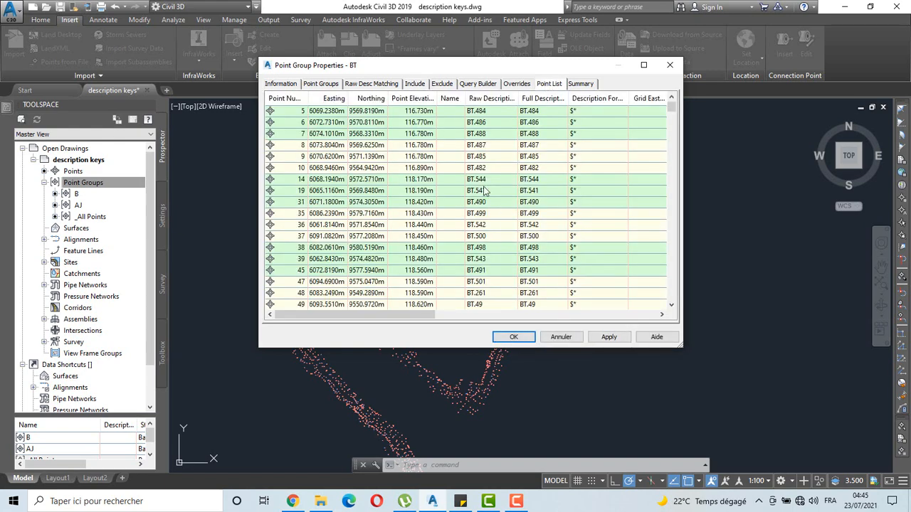
pyautogui.scroll(-9, 494, 206)
pyautogui.scroll(-20, 495, 214)
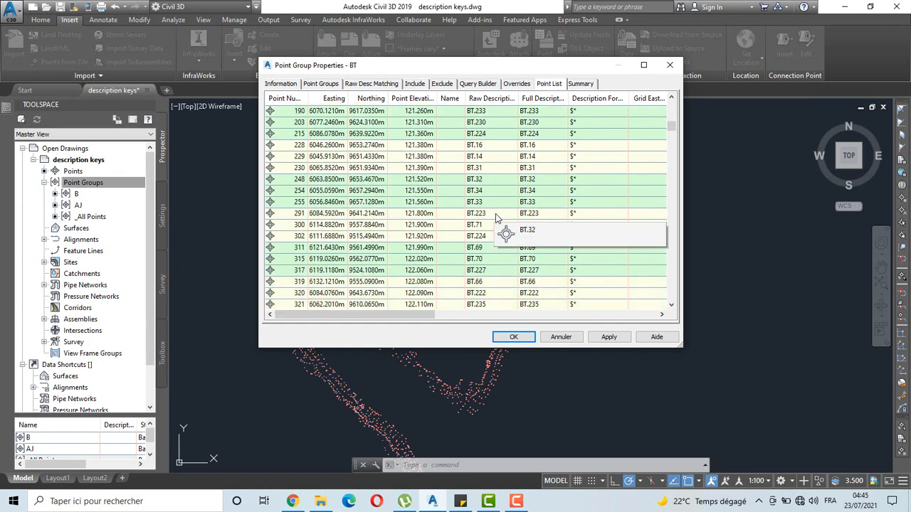
pyautogui.scroll(-20, 497, 219)
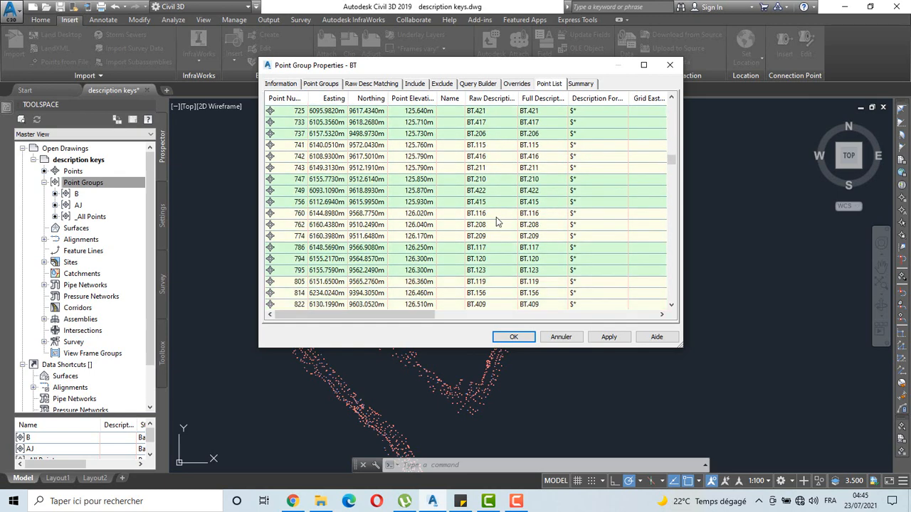
pyautogui.scroll(-8, 494, 223)
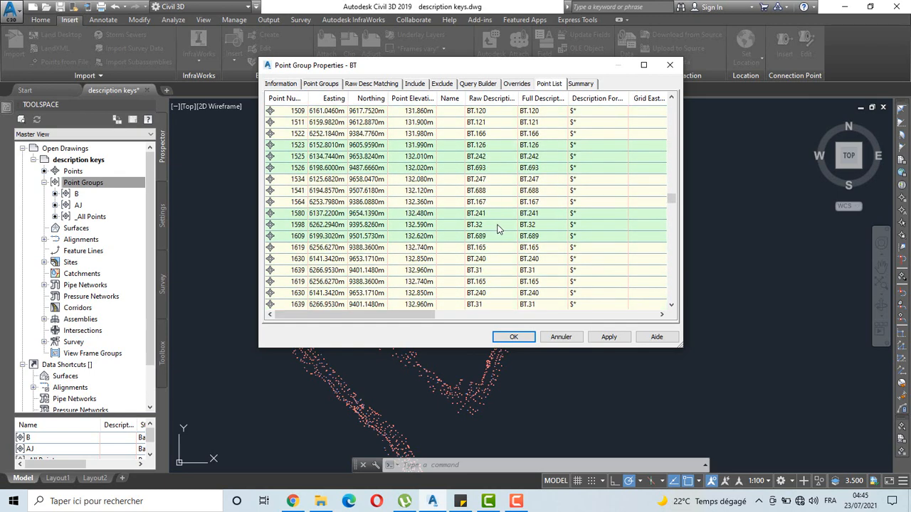
pyautogui.click(514, 337)
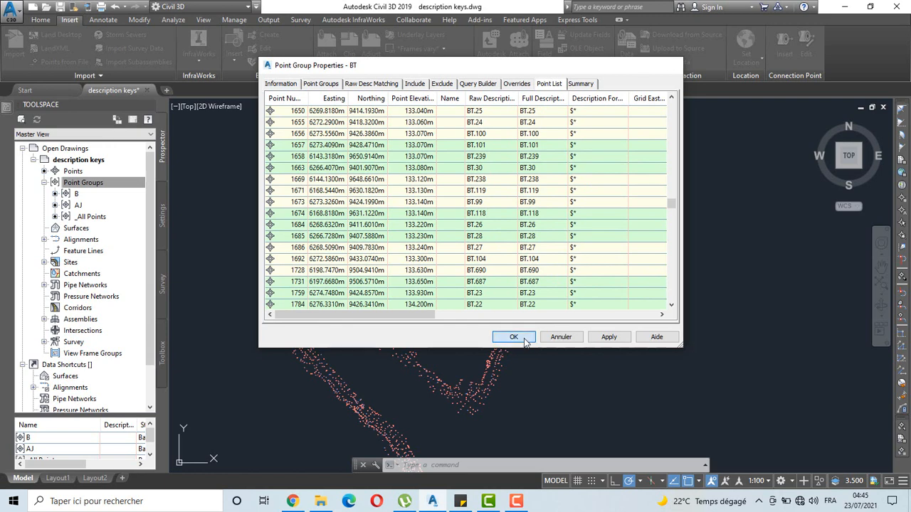
# Create another point group and match it to the raw description code BTN*.
pyautogui.rightClick(110, 183)
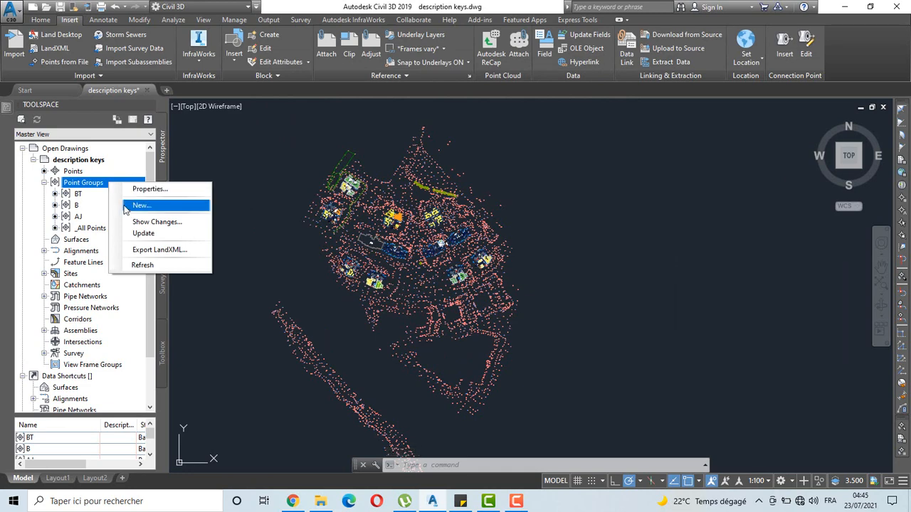
pyautogui.click(141, 206)
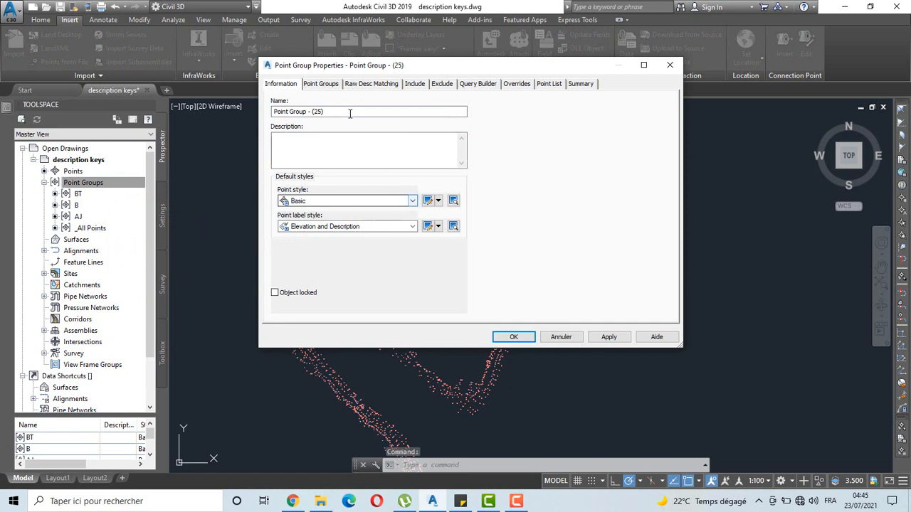
pyautogui.moveTo(350, 114); pyautogui.dragTo(269, 112)
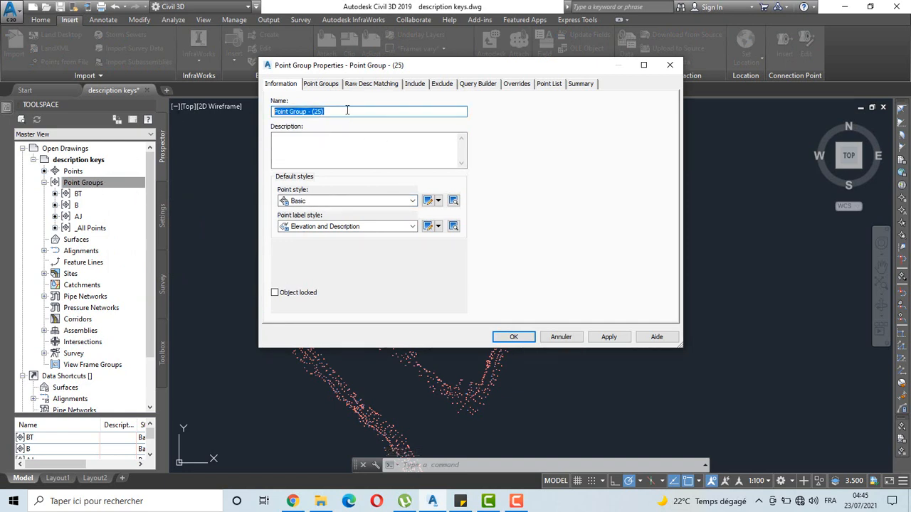
pyautogui.click(370, 84)
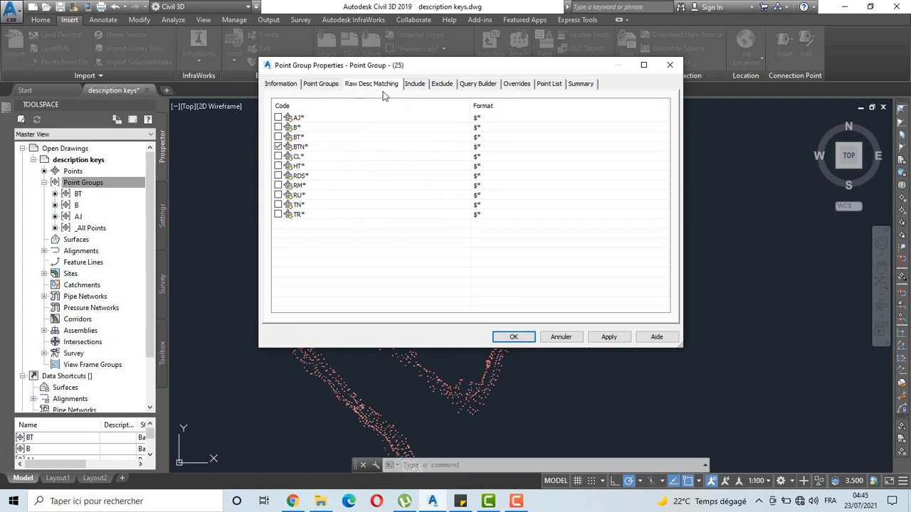
# Name the new point group BTM and accept its properties.
pyautogui.click(282, 84)
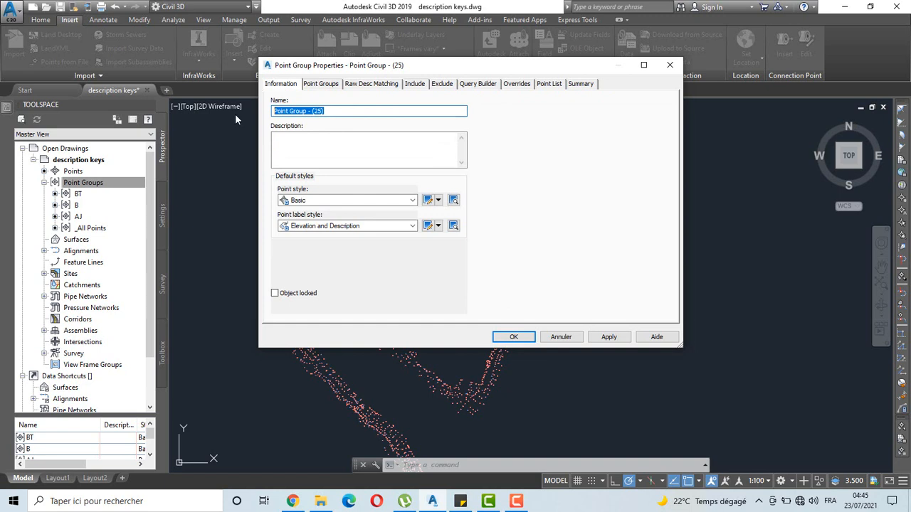
pyautogui.write('BT')
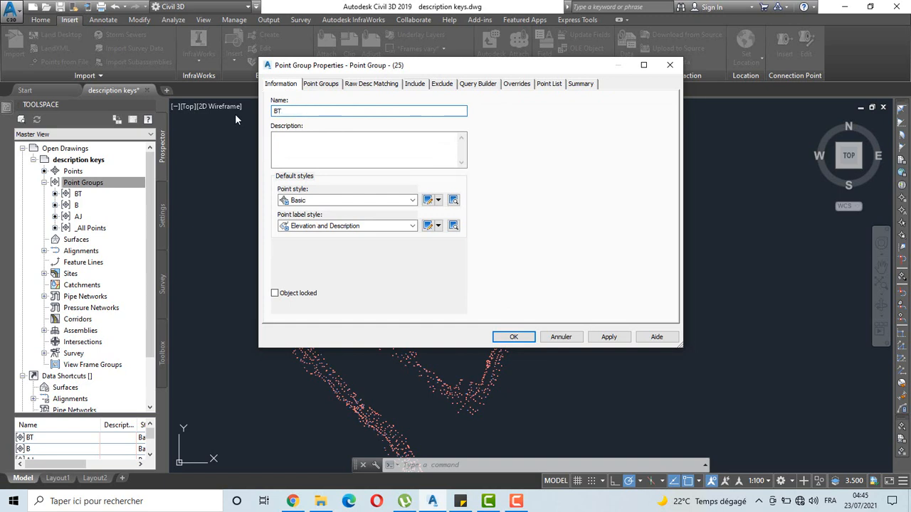
pyautogui.write('M')
pyautogui.click(513, 337)
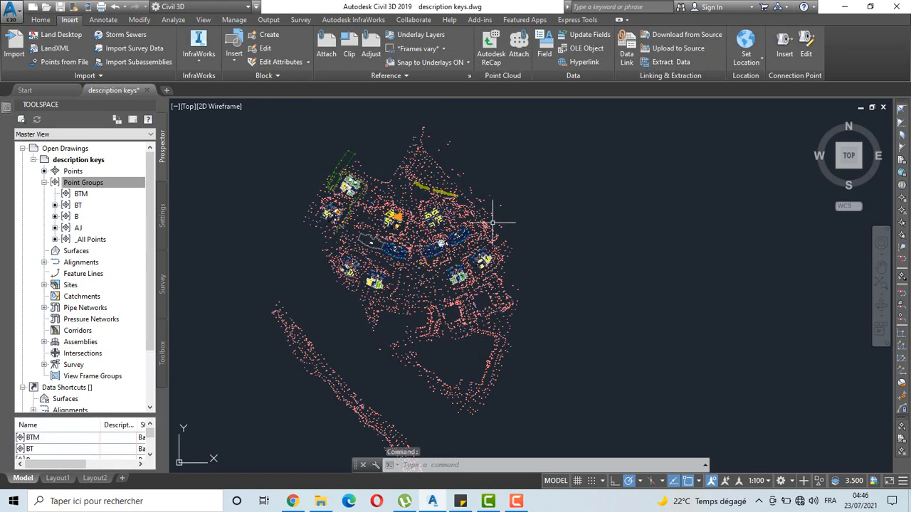
# Inspect a survey point in the drawing and check the number of points in the BT and BTM groups.
pyautogui.scroll(2, 346, 152)
pyautogui.click(137, 184)
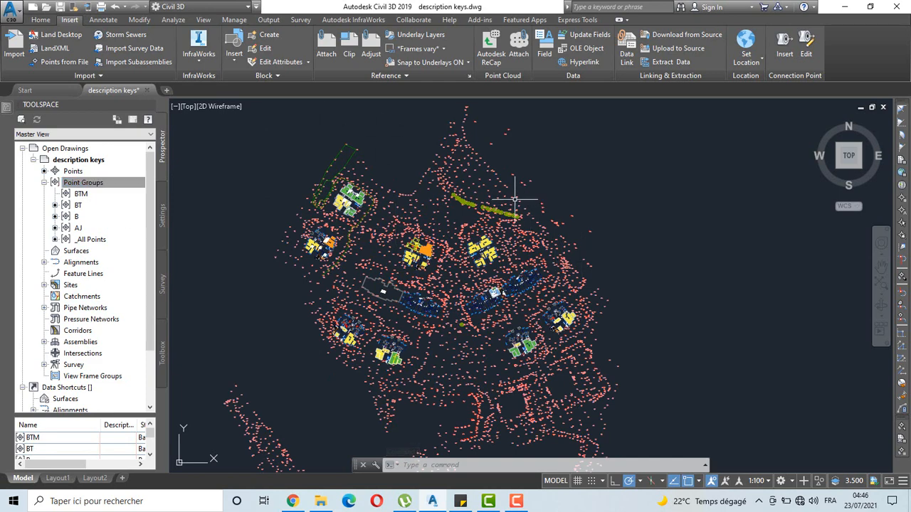
pyautogui.moveTo(515, 198)
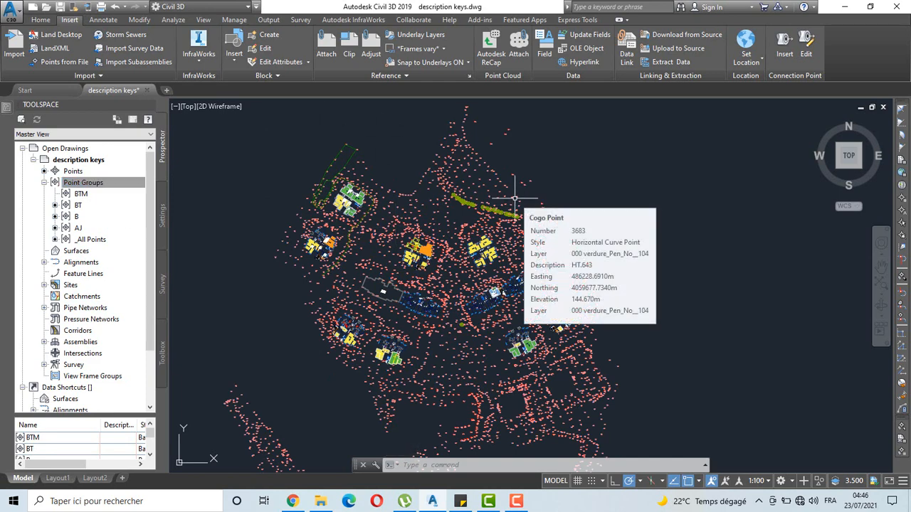
pyautogui.click(89, 182)
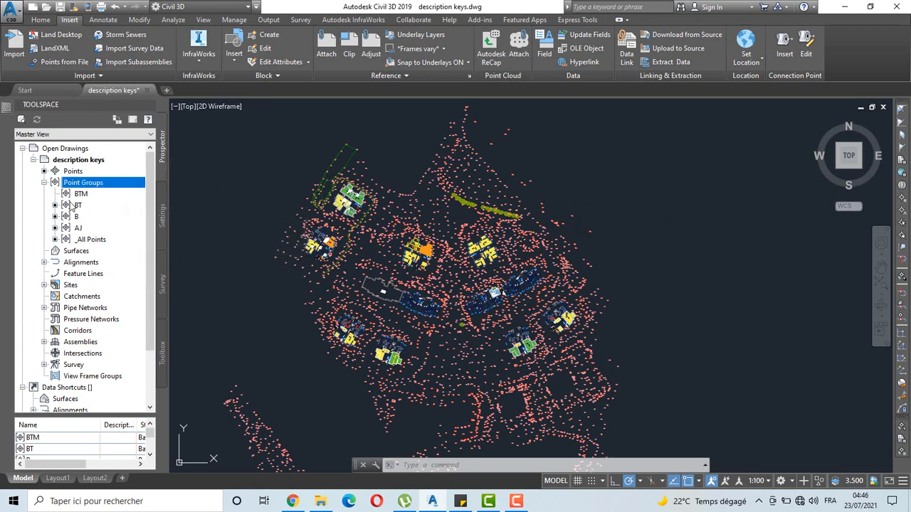
pyautogui.moveTo(80, 199)
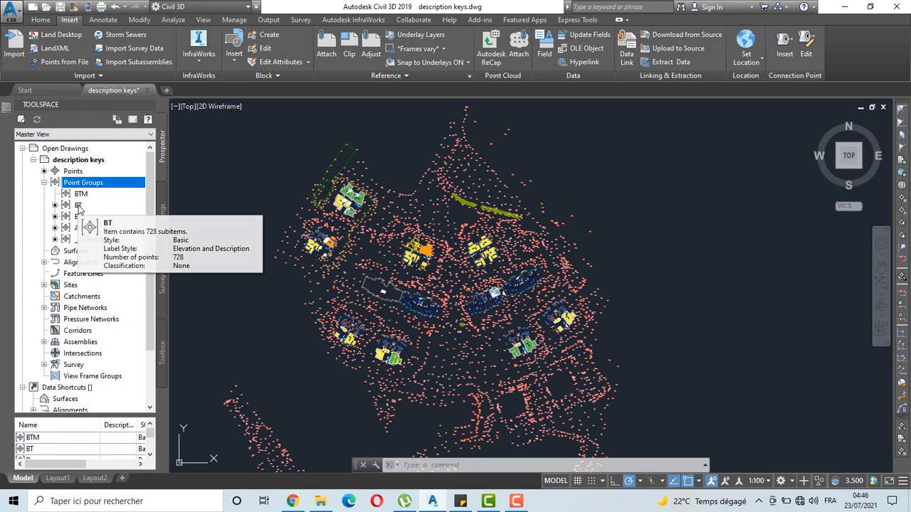
pyautogui.click(81, 194)
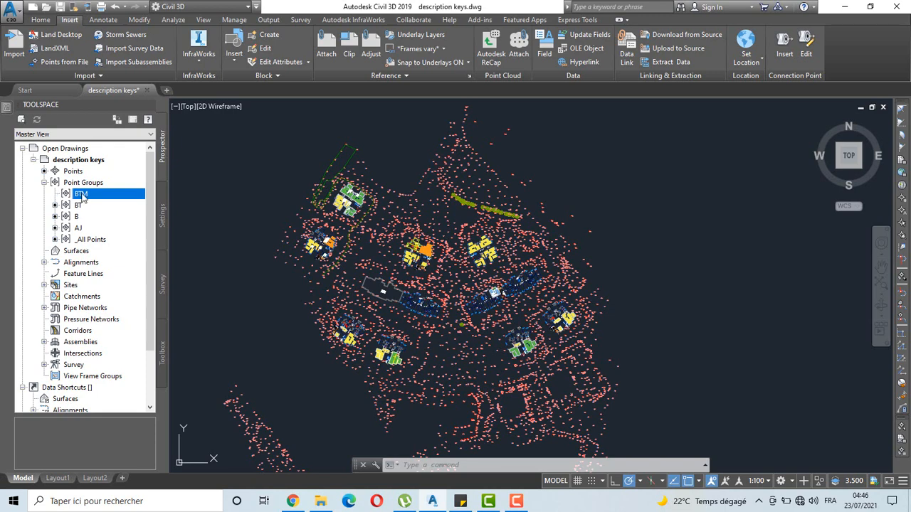
pyautogui.moveTo(84, 197)
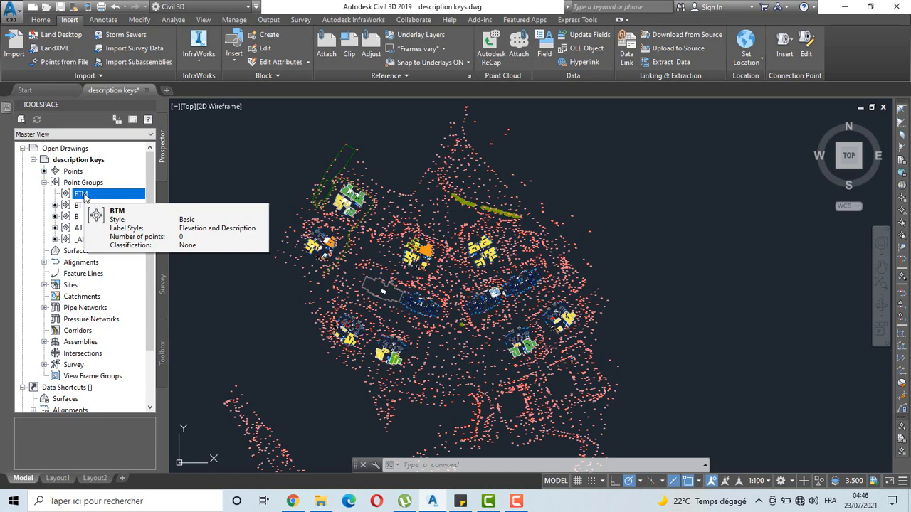
# Open point group BTM's properties and examine its point list and raw description code matching.
pyautogui.rightClick(83, 197)
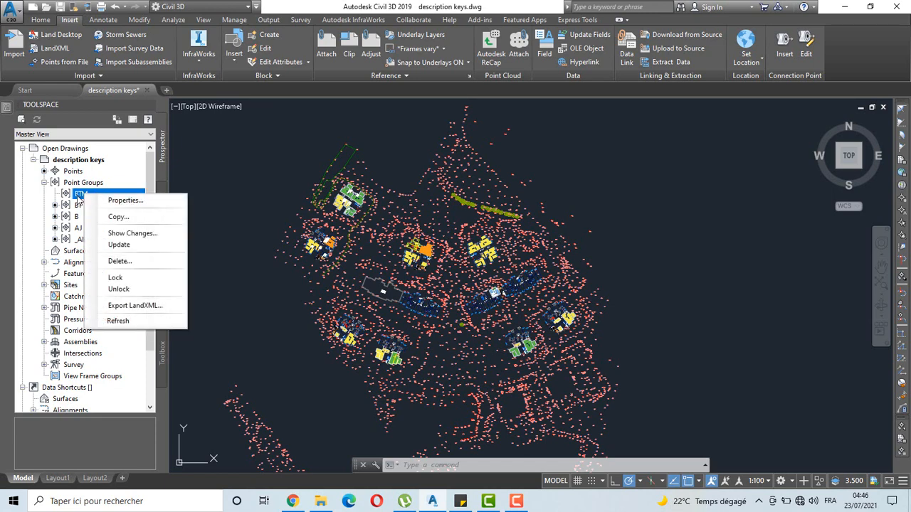
pyautogui.click(113, 201)
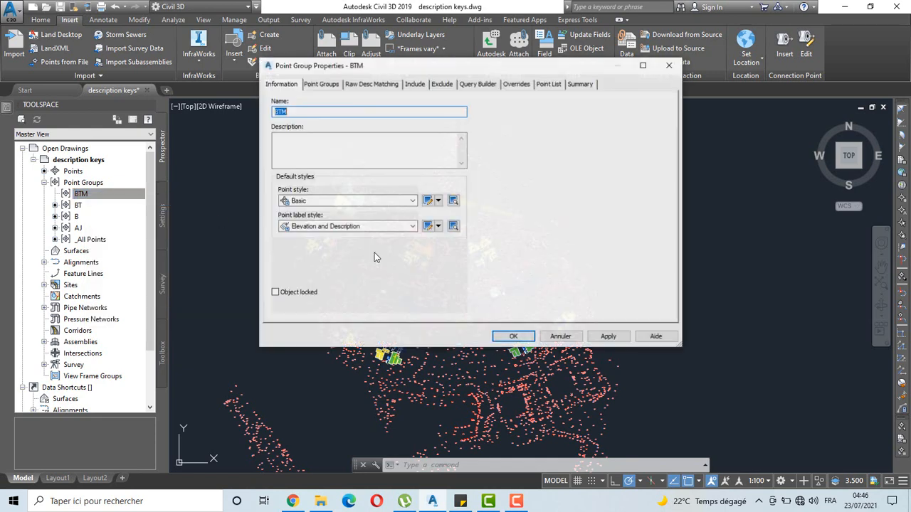
pyautogui.moveTo(387, 67); pyautogui.dragTo(501, 101)
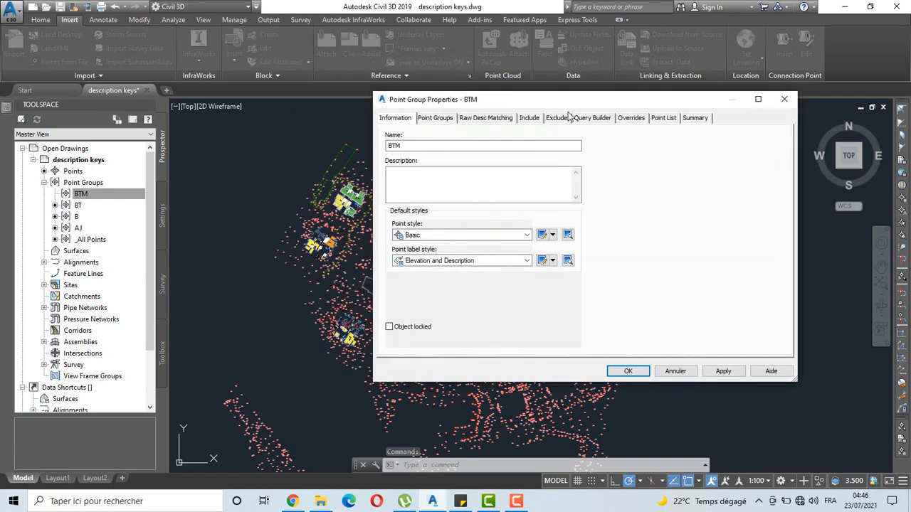
pyautogui.click(662, 119)
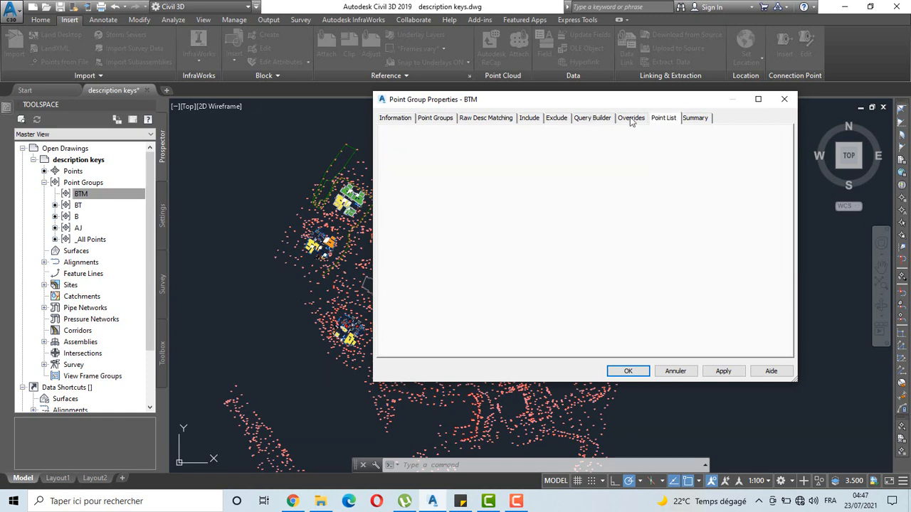
pyautogui.click(442, 119)
pyautogui.click(501, 121)
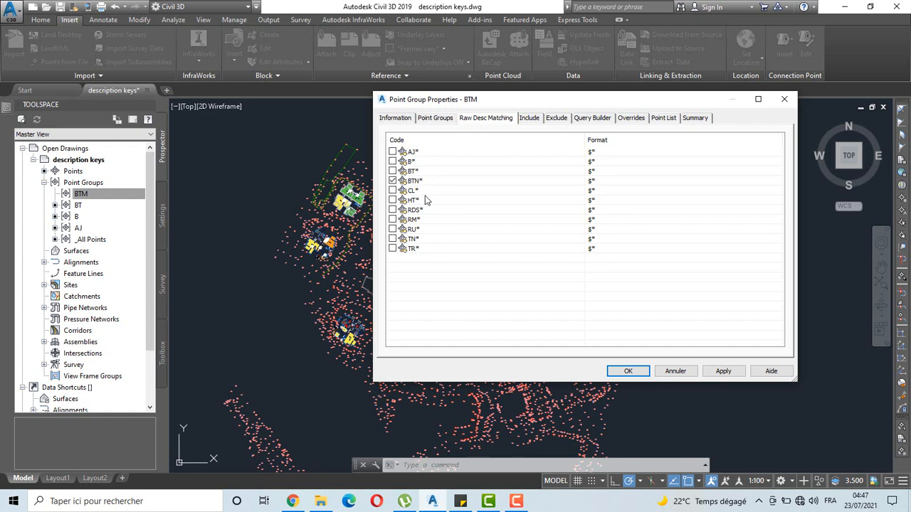
# Set point group BTM to include raw descriptions matching BTM* and apply the change.
pyautogui.click(529, 119)
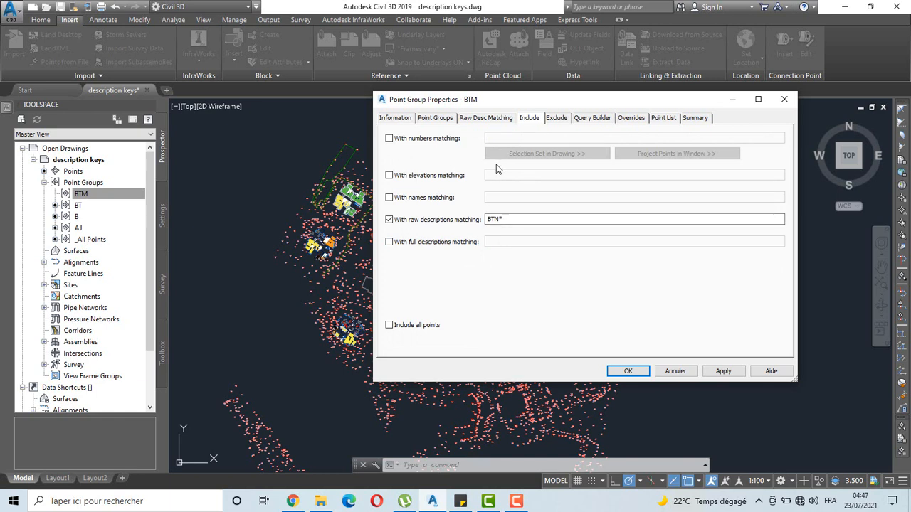
pyautogui.click(496, 220)
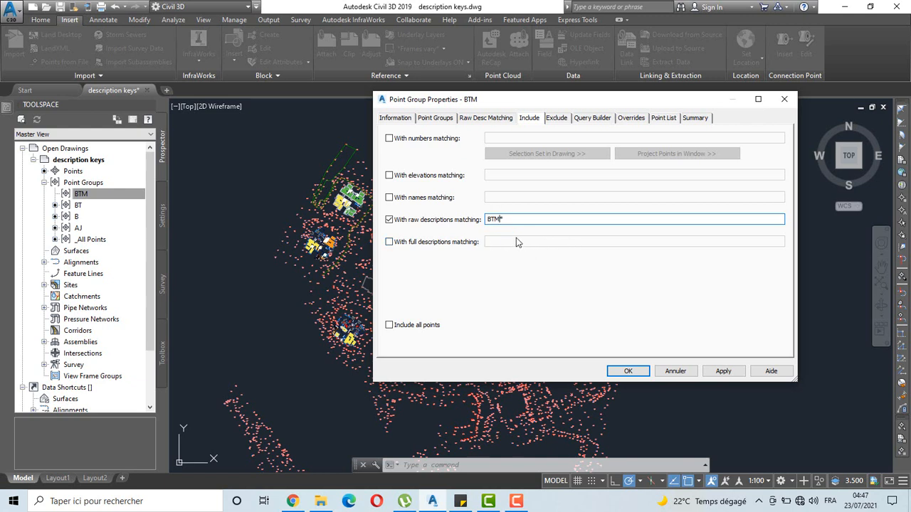
pyautogui.click(724, 372)
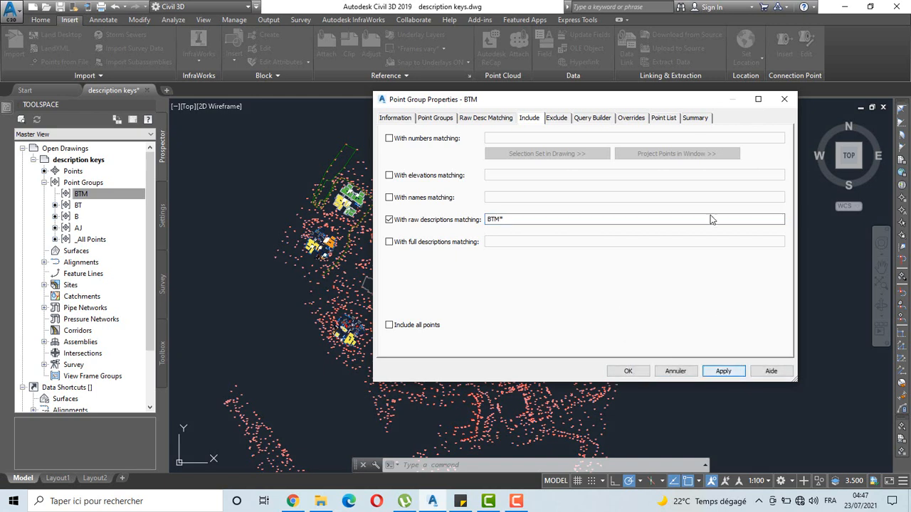
# Review the raw descriptions throughout point group BTM's updated point list.
pyautogui.click(672, 120)
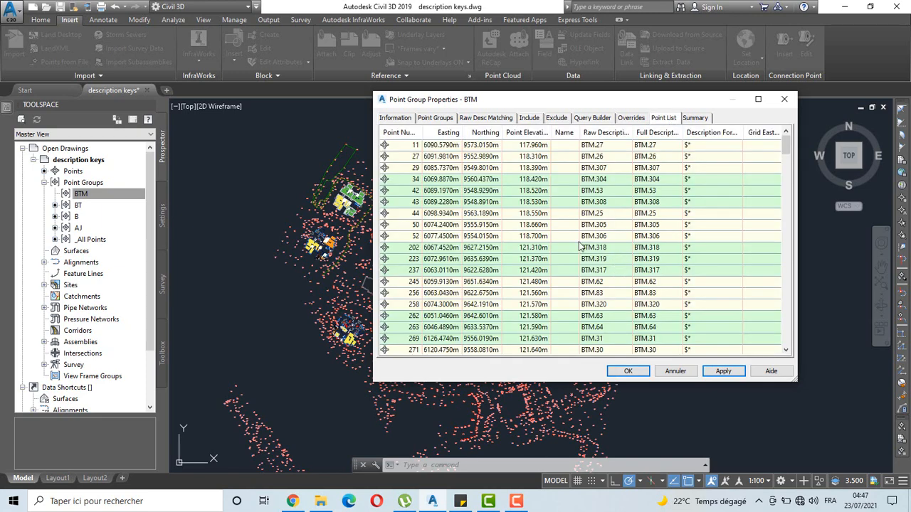
pyautogui.scroll(-20, 609, 208)
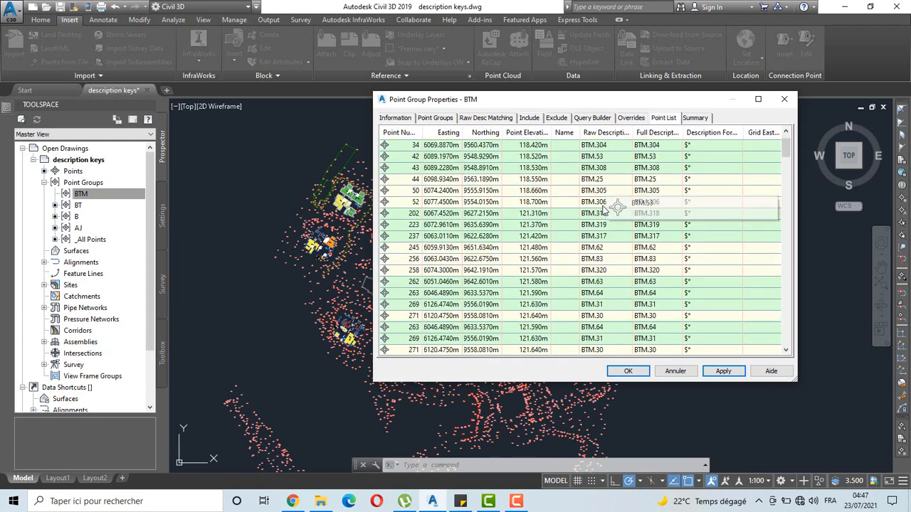
pyautogui.scroll(-18, 604, 216)
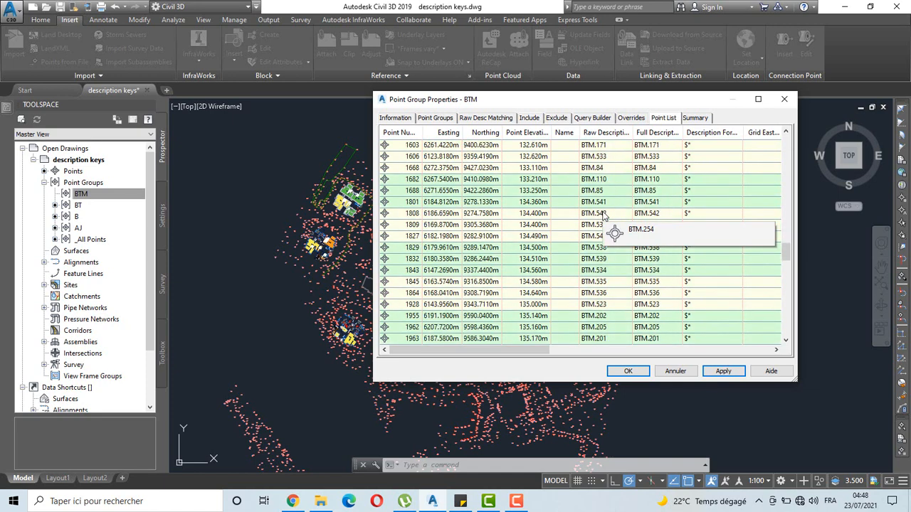
pyautogui.scroll(-20, 603, 216)
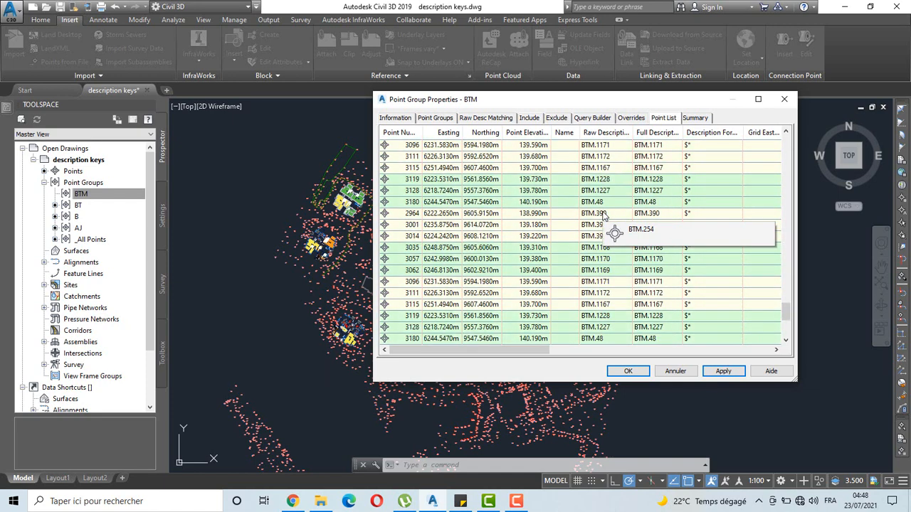
pyautogui.scroll(-5, 604, 216)
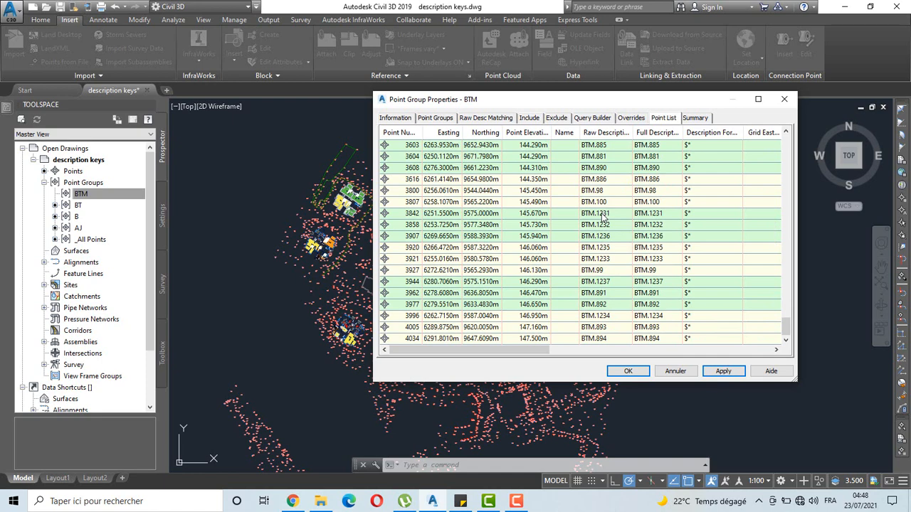
# Recheck point group BTM's point list and accept its properties.
pyautogui.scroll(10, 603, 216)
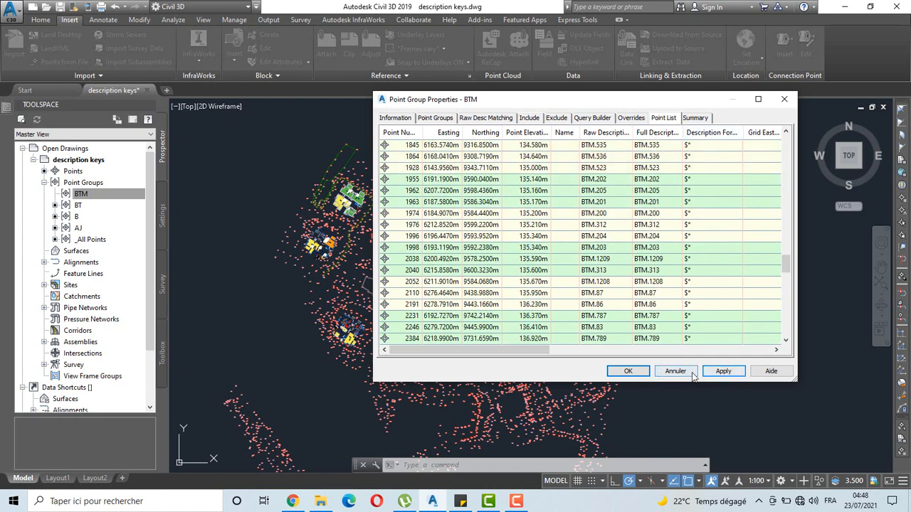
pyautogui.click(628, 370)
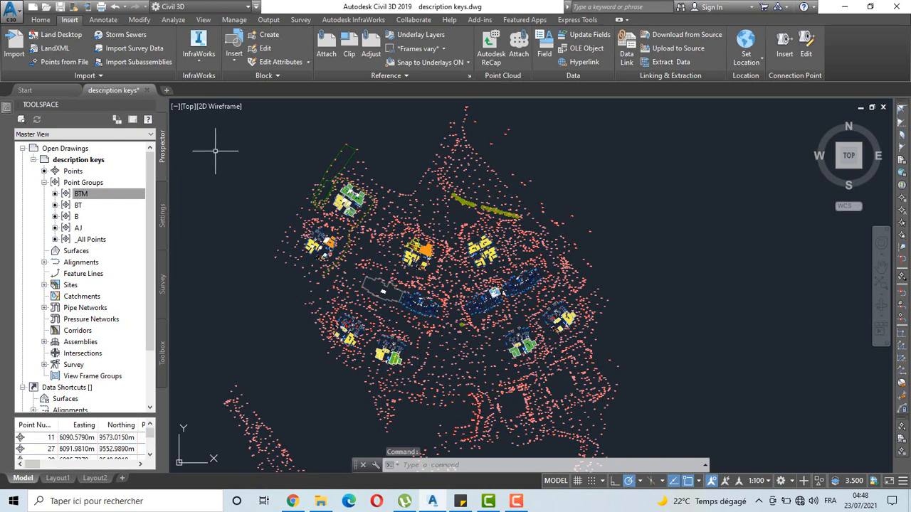
# Rename the BTN* code to BTM* in the Civil 3D description key set and close the key editor.
pyautogui.click(164, 217)
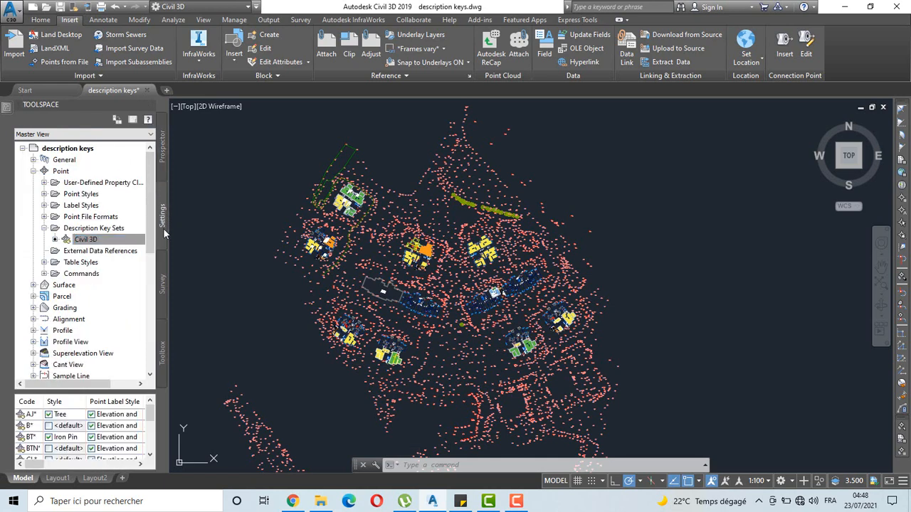
pyautogui.click(32, 171)
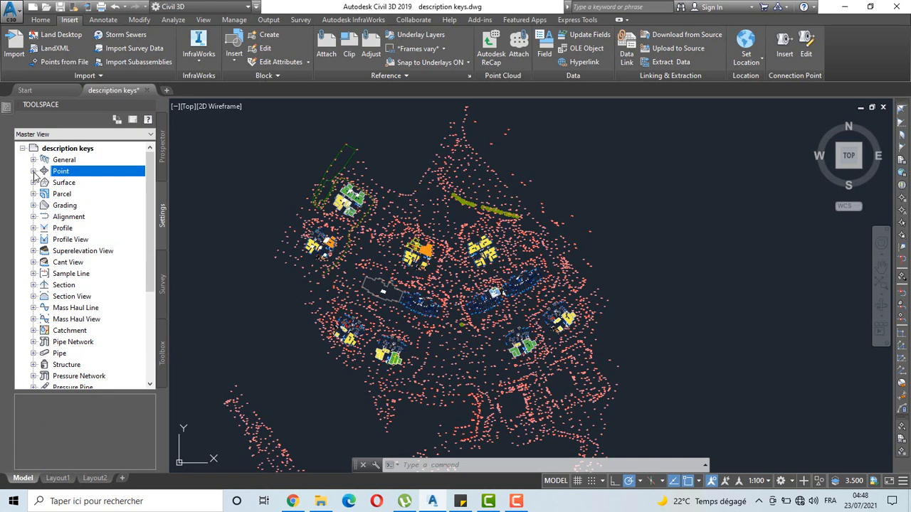
pyautogui.click(34, 171)
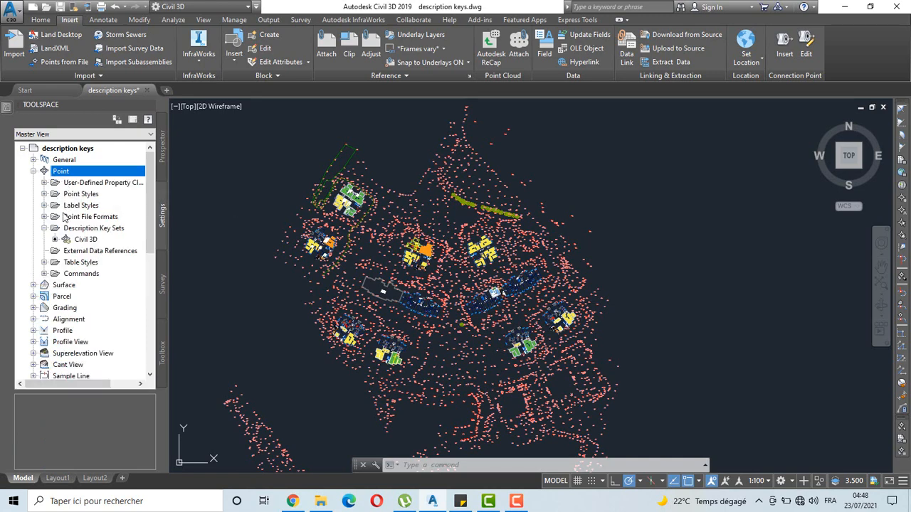
pyautogui.rightClick(84, 242)
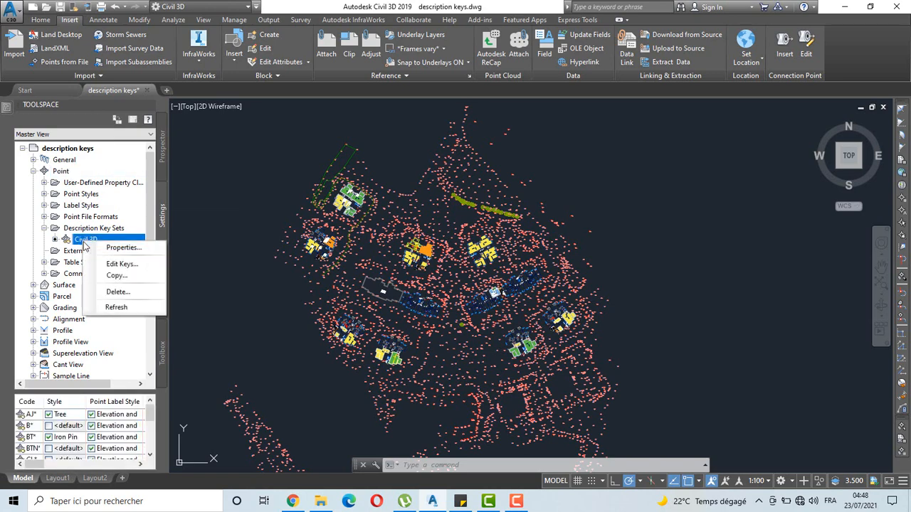
pyautogui.click(121, 265)
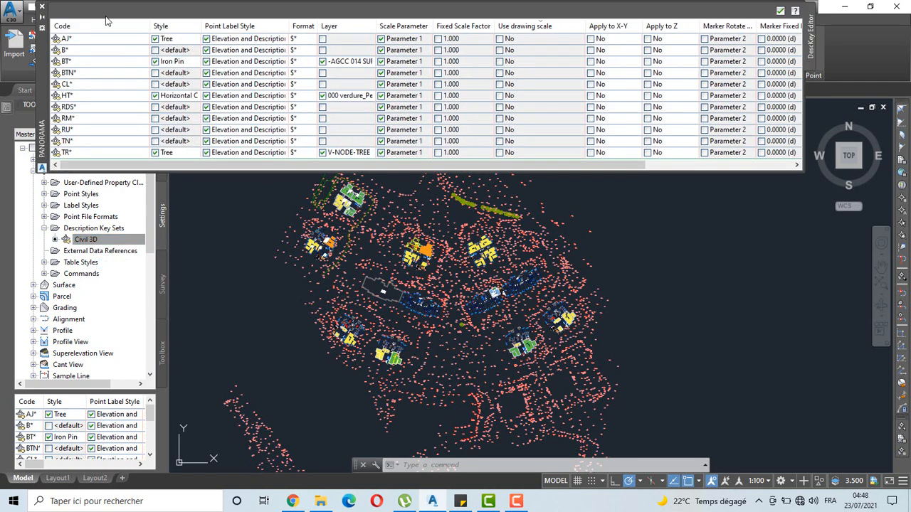
pyautogui.click(81, 75)
pyautogui.click(79, 72)
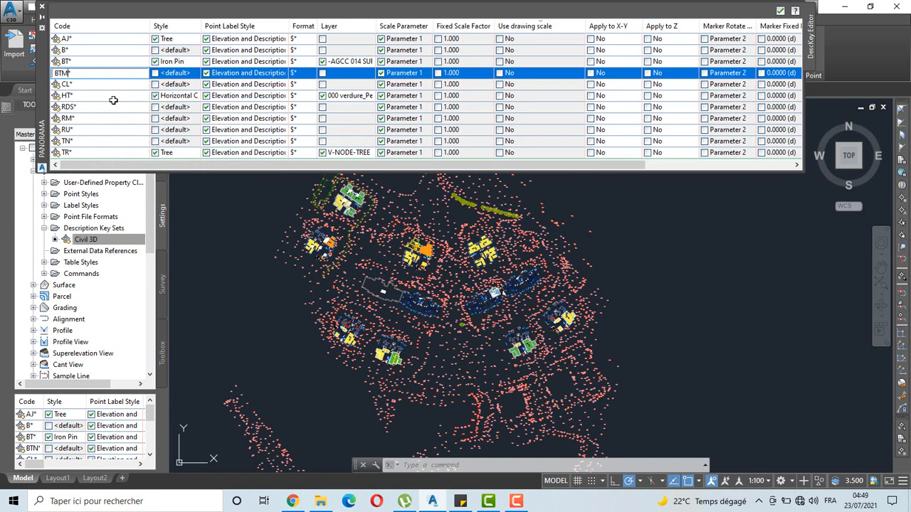
pyautogui.click(136, 108)
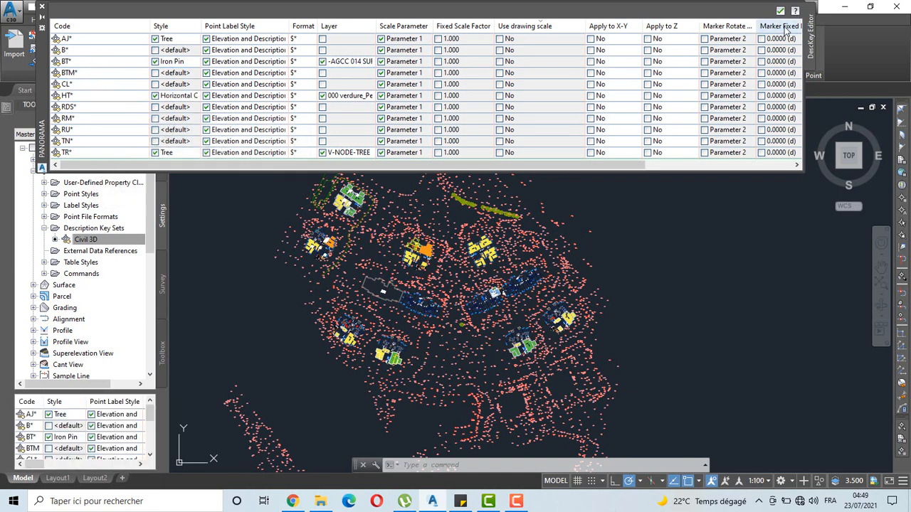
pyautogui.click(780, 13)
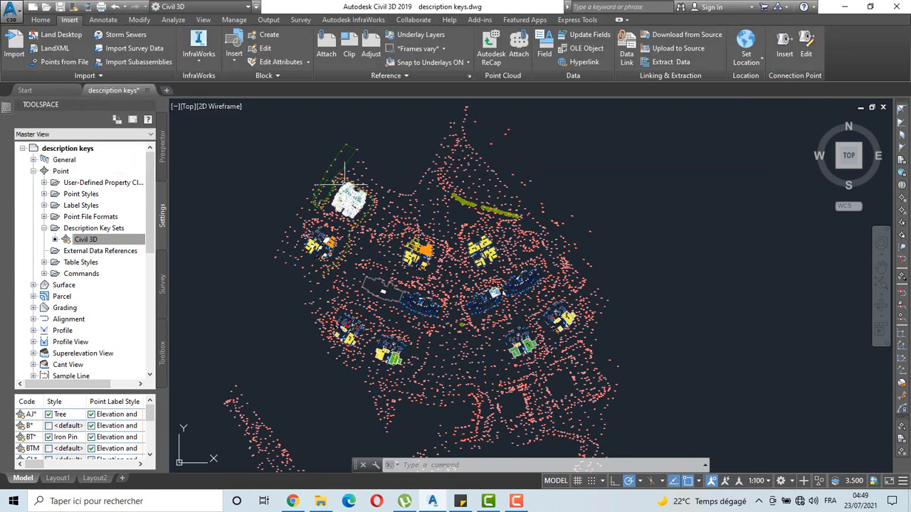
# Examine the survey points across the drawing and return to the drawing's list of point groups.
pyautogui.moveTo(219, 210)
pyautogui.mouseDown(button='middle')
pyautogui.moveTo(382, 236)
pyautogui.moveTo(336, 203)
pyautogui.mouseUp(button='middle')
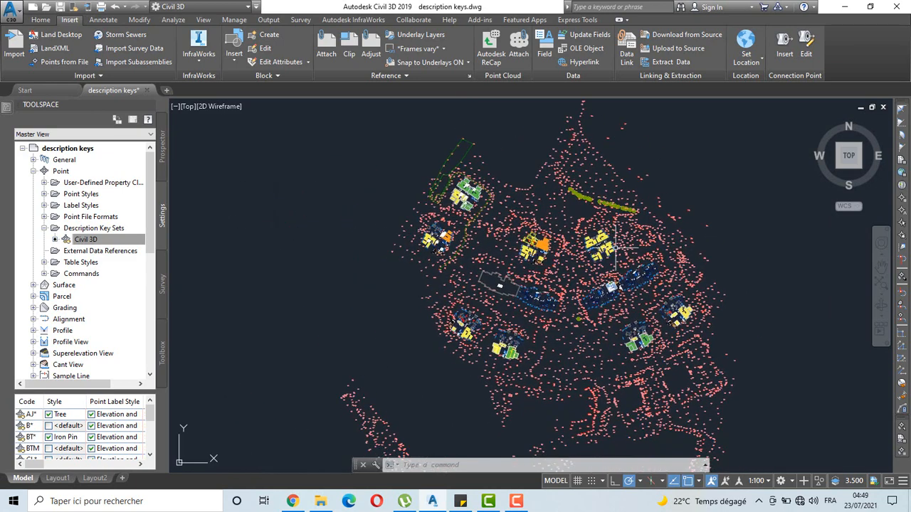
pyautogui.scroll(3, 612, 245)
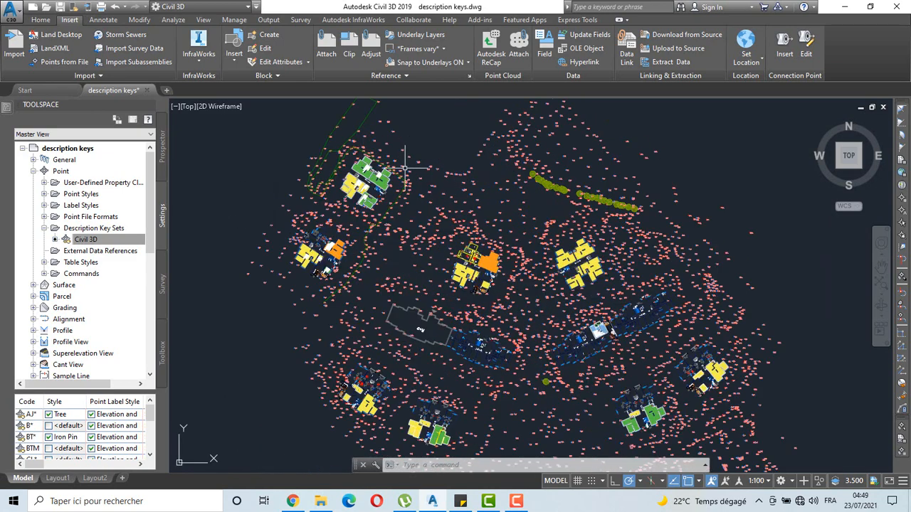
pyautogui.moveTo(404, 168); pyautogui.dragTo(418, 230, button='middle')
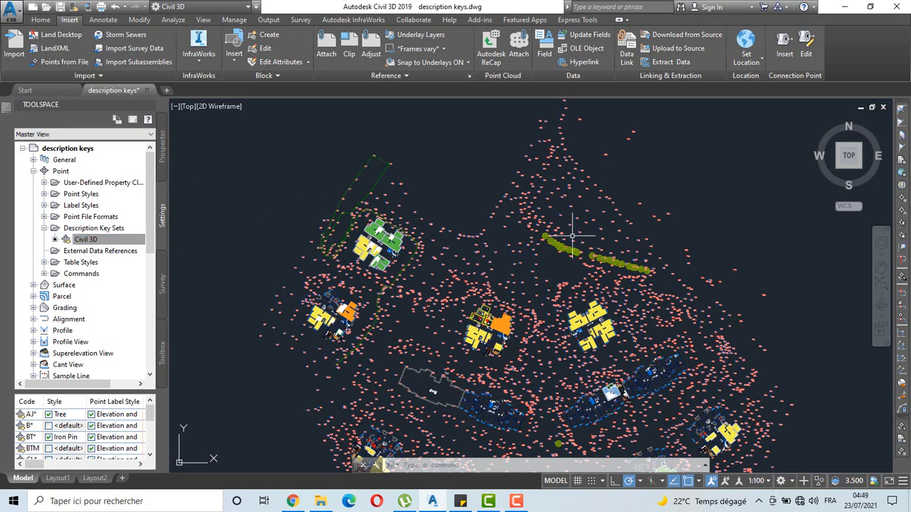
pyautogui.moveTo(572, 235); pyautogui.dragTo(543, 190, button='middle')
pyautogui.scroll(2, 320, 207)
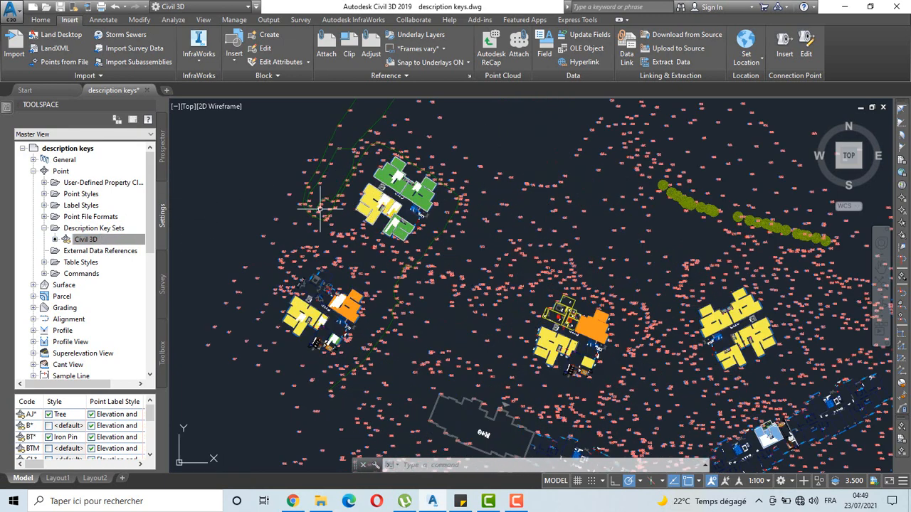
pyautogui.click(164, 161)
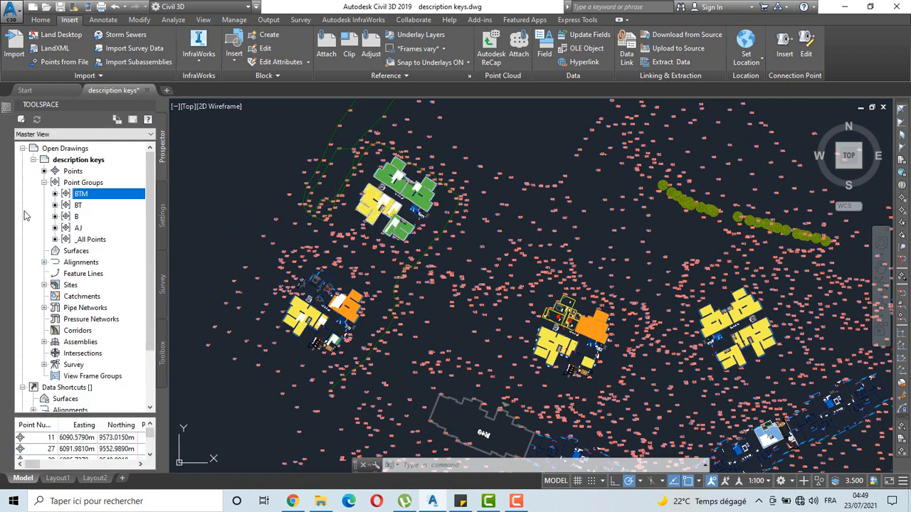
pyautogui.scroll(-5, 306, 226)
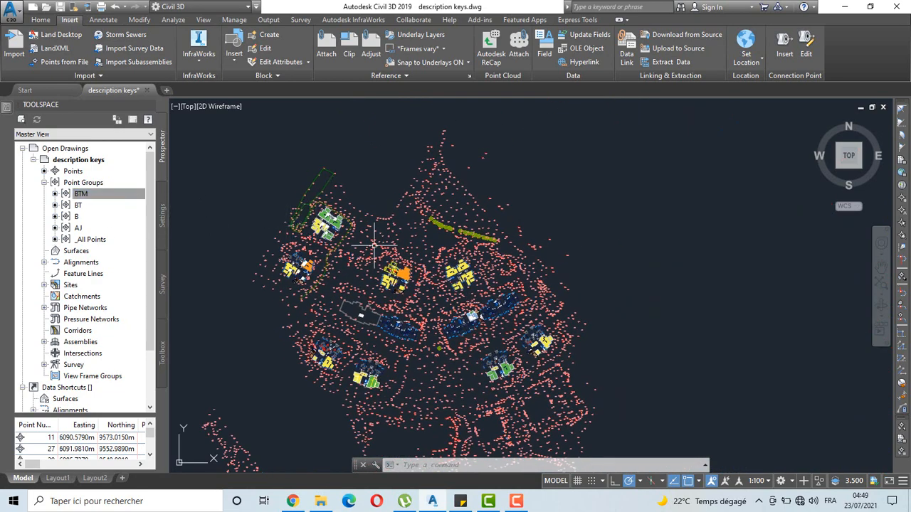
pyautogui.moveTo(370, 241); pyautogui.dragTo(395, 225, button='middle')
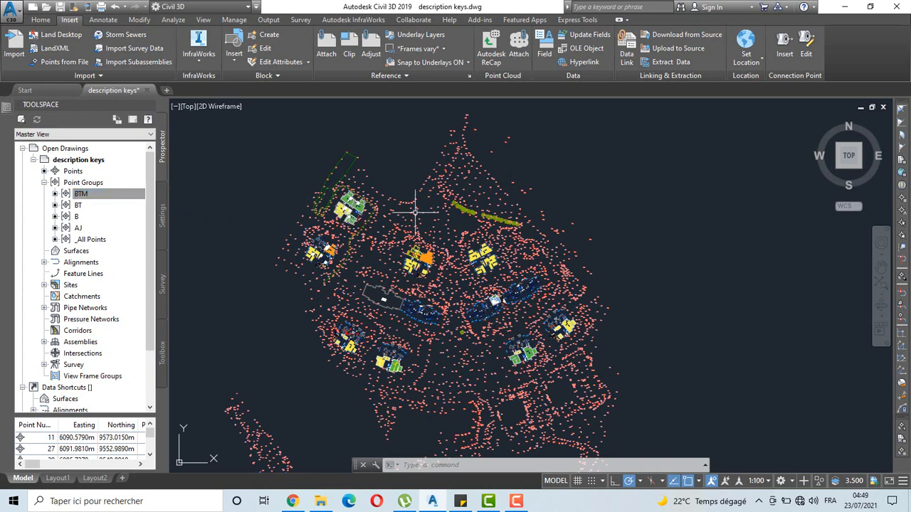
pyautogui.moveTo(478, 266); pyautogui.dragTo(461, 207, button='middle')
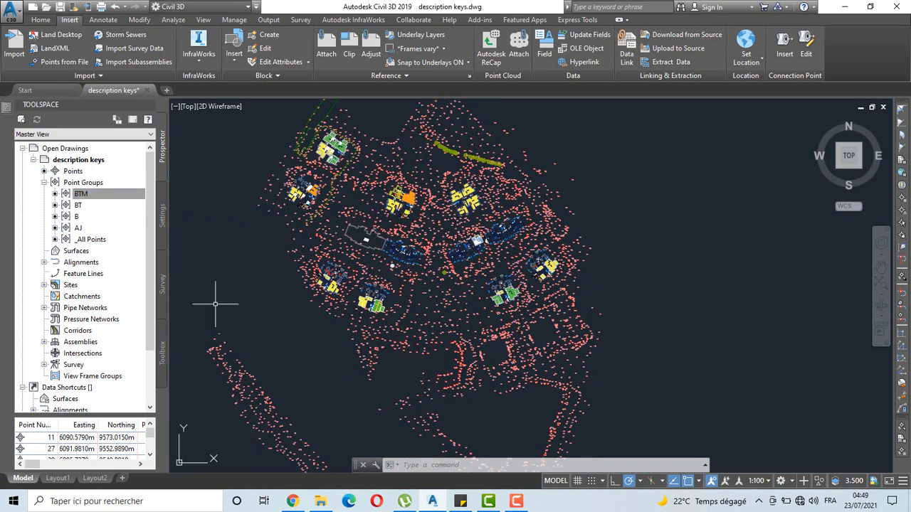
pyautogui.click(518, 504)
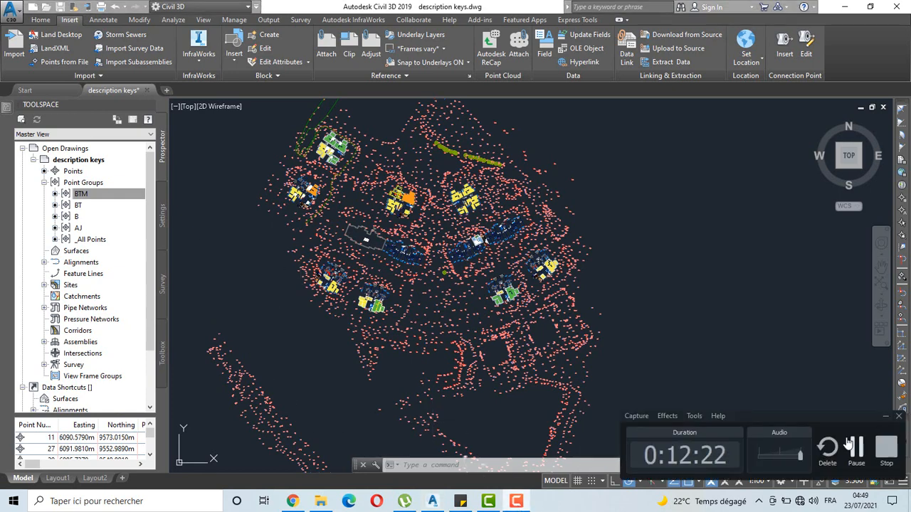